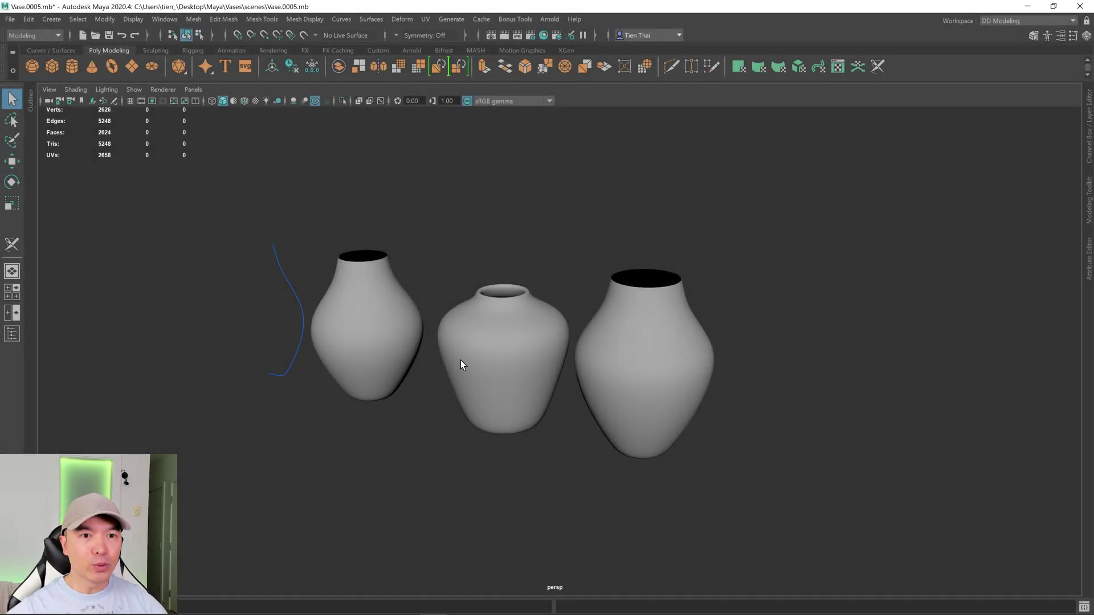
# - Orbit and pan around the three vases and select the middle polygon vase
pyautogui.keyDown('alt'); pyautogui.moveTo(477, 379); pyautogui.dragTo(536, 376); pyautogui.keyUp('alt')
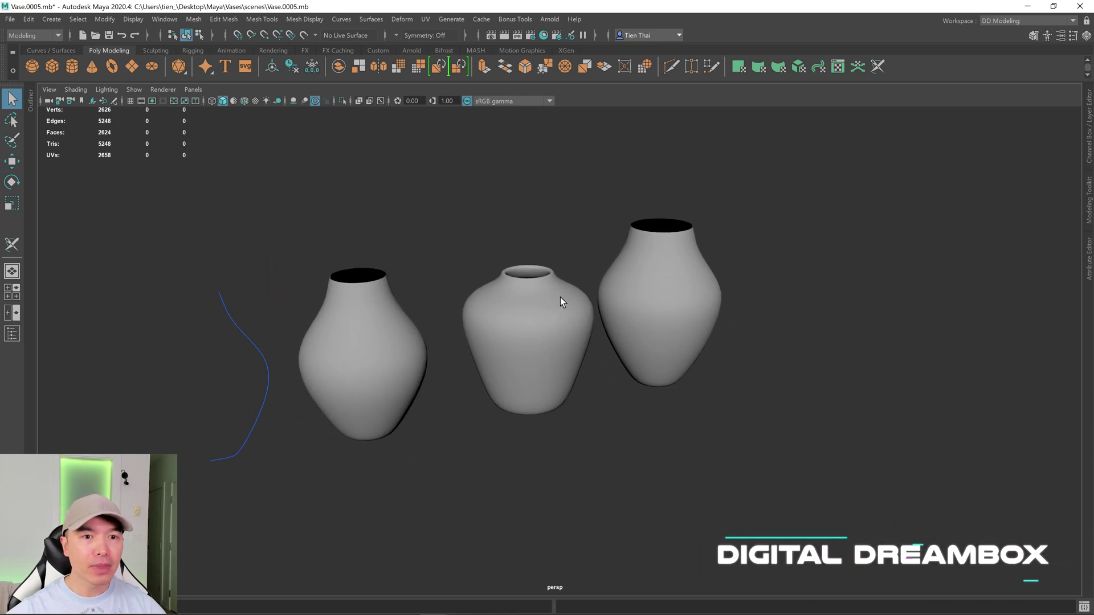
pyautogui.keyDown('alt'); pyautogui.moveTo(556, 314); pyautogui.dragTo(465, 288); pyautogui.keyUp('alt')
pyautogui.click(433, 342)
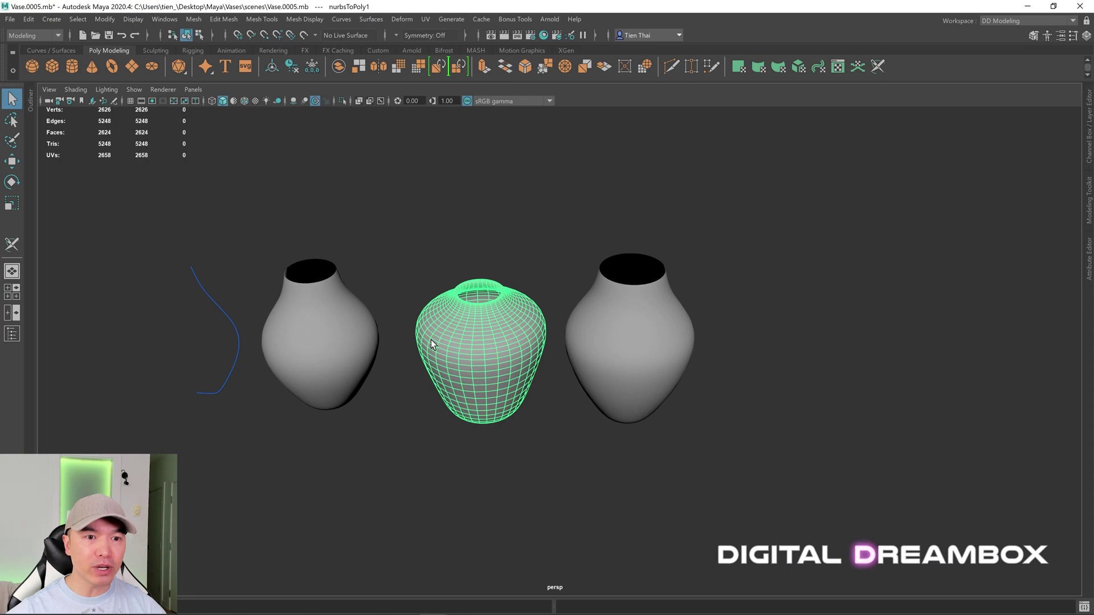
pyautogui.keyDown('alt'); pyautogui.moveTo(432, 342); pyautogui.dragTo(582, 356, button='right'); pyautogui.keyUp('alt')
pyautogui.keyDown('alt'); pyautogui.moveTo(583, 352); pyautogui.dragTo(539, 348); pyautogui.keyUp('alt')
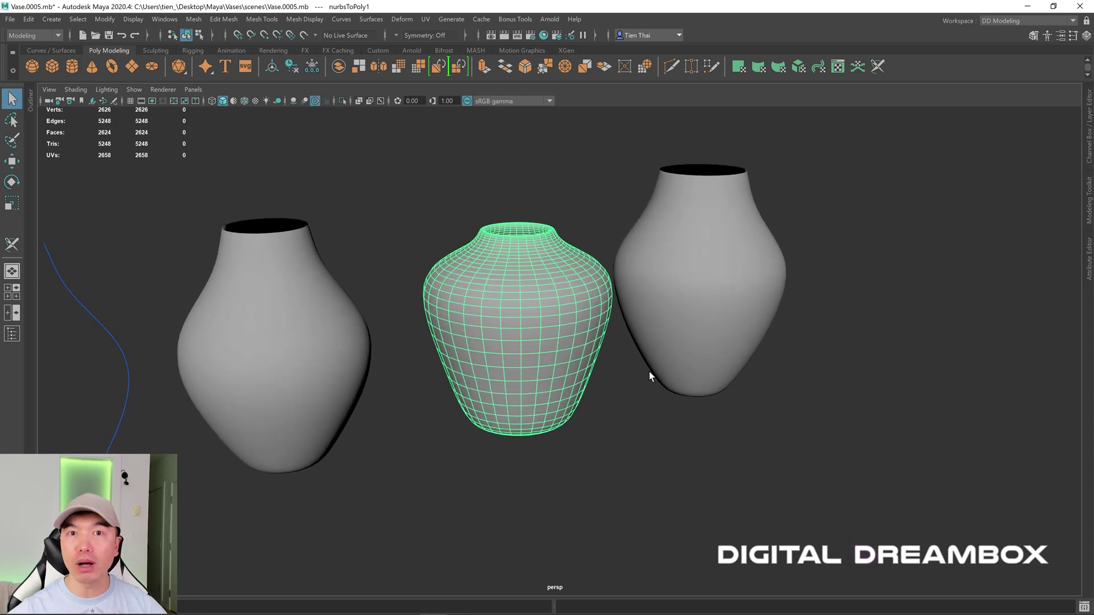
pyautogui.scroll(-5, 661, 377)
pyautogui.keyDown('alt'); pyautogui.moveTo(572, 385); pyautogui.dragTo(610, 365); pyautogui.keyUp('alt')
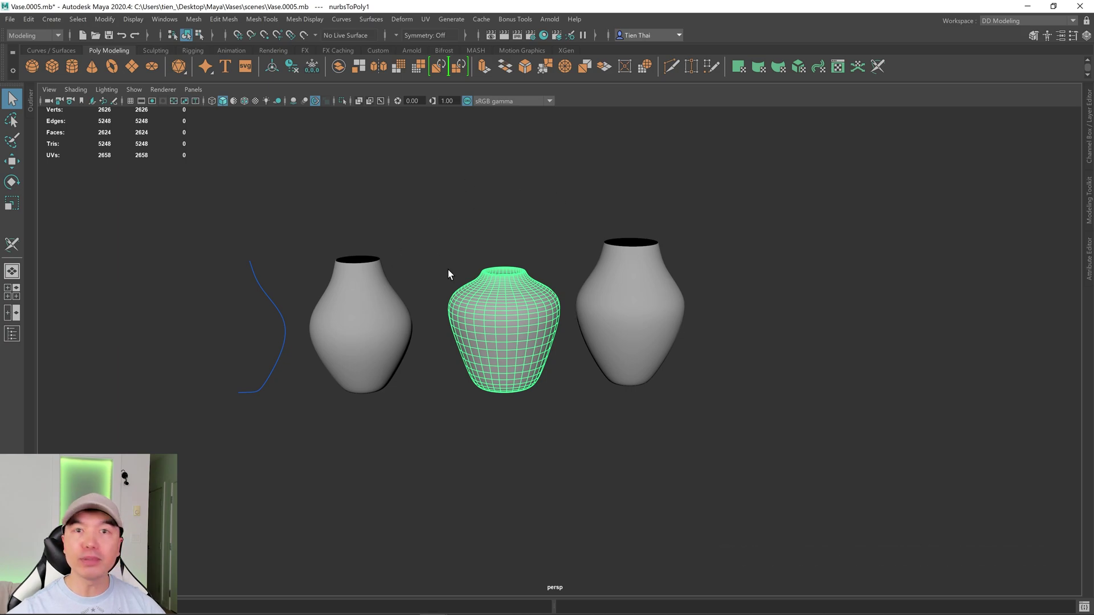
pyautogui.keyDown('alt'); pyautogui.moveTo(443, 393); pyautogui.dragTo(437, 397); pyautogui.keyUp('alt')
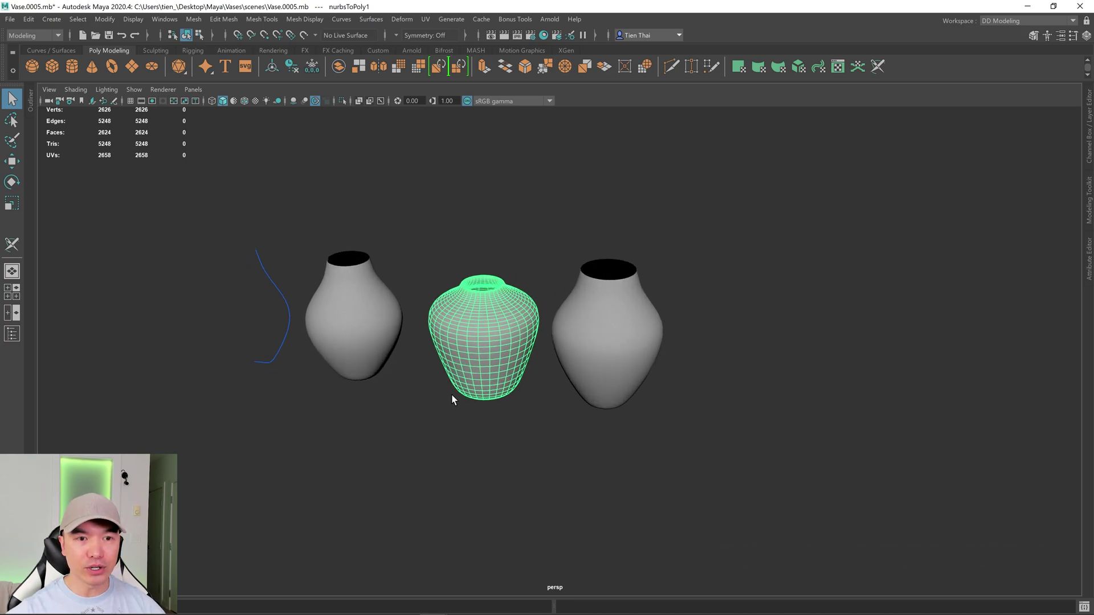
# - Delete the right and left vases, then select the blue profile curve
pyautogui.click(642, 335)
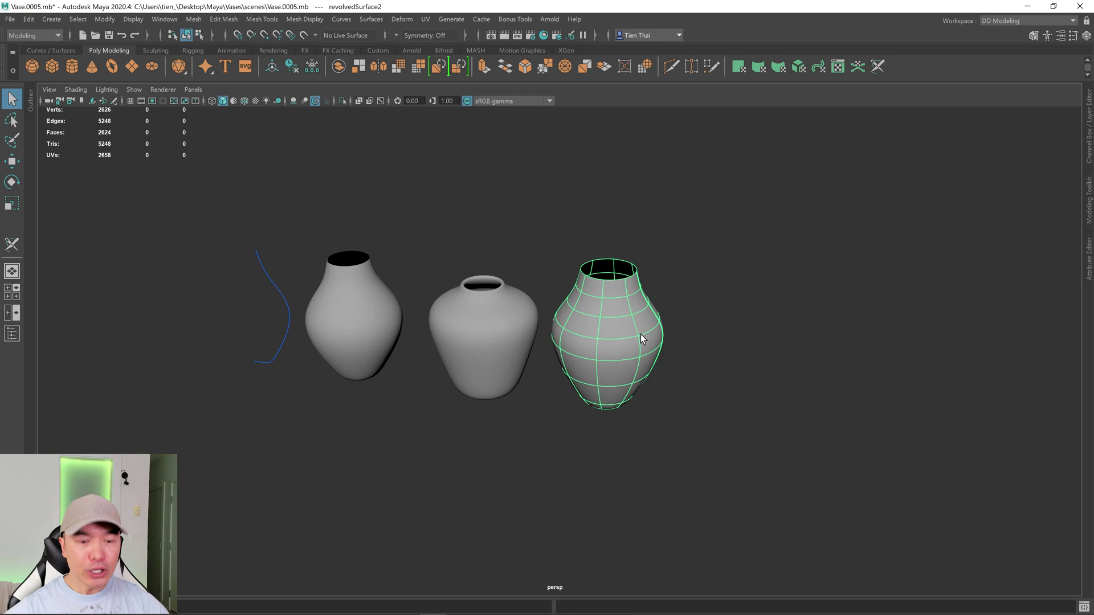
pyautogui.press('Delete')
pyautogui.click(345, 325)
pyautogui.press('Delete')
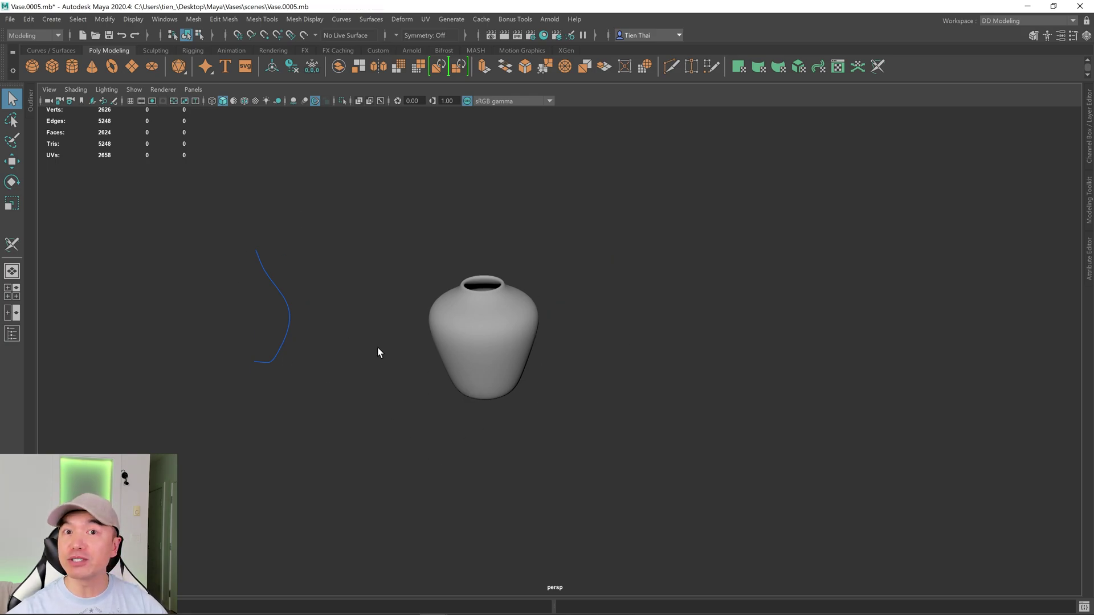
pyautogui.moveTo(310, 254); pyautogui.dragTo(238, 339)
# - Delete the profile curve, show the ground grid and select the remaining vase
pyautogui.press('Delete')
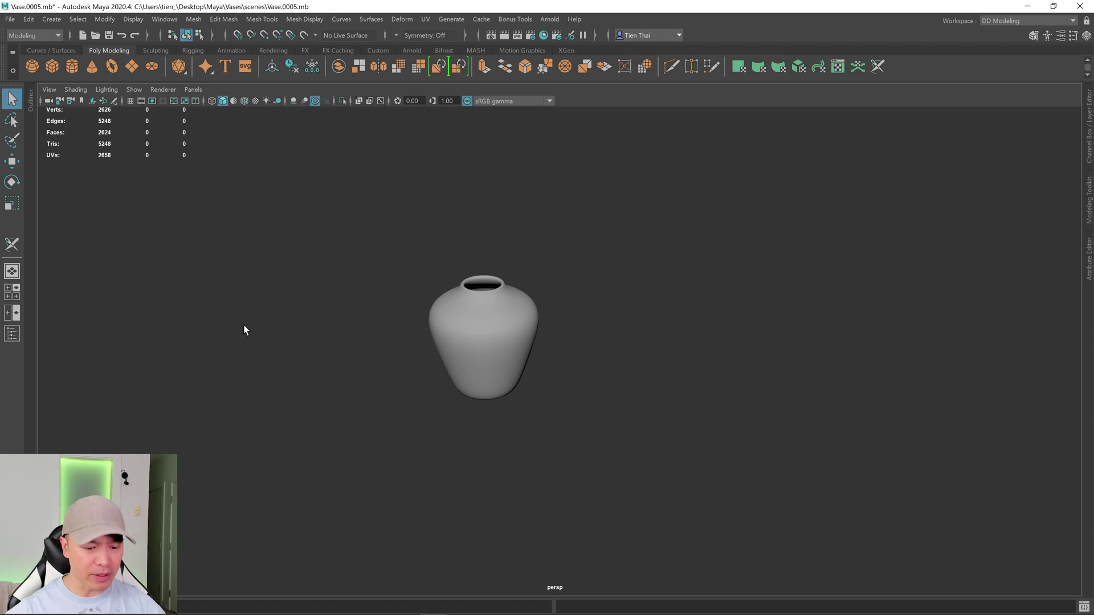
pyautogui.click(130, 101)
pyautogui.click(530, 365)
pyautogui.keyDown('alt'); pyautogui.moveTo(648, 464); pyautogui.dragTo(750, 464, button='middle'); pyautogui.keyUp('alt')
pyautogui.keyDown('alt'); pyautogui.moveTo(320, 363); pyautogui.dragTo(334, 361); pyautogui.keyUp('alt')
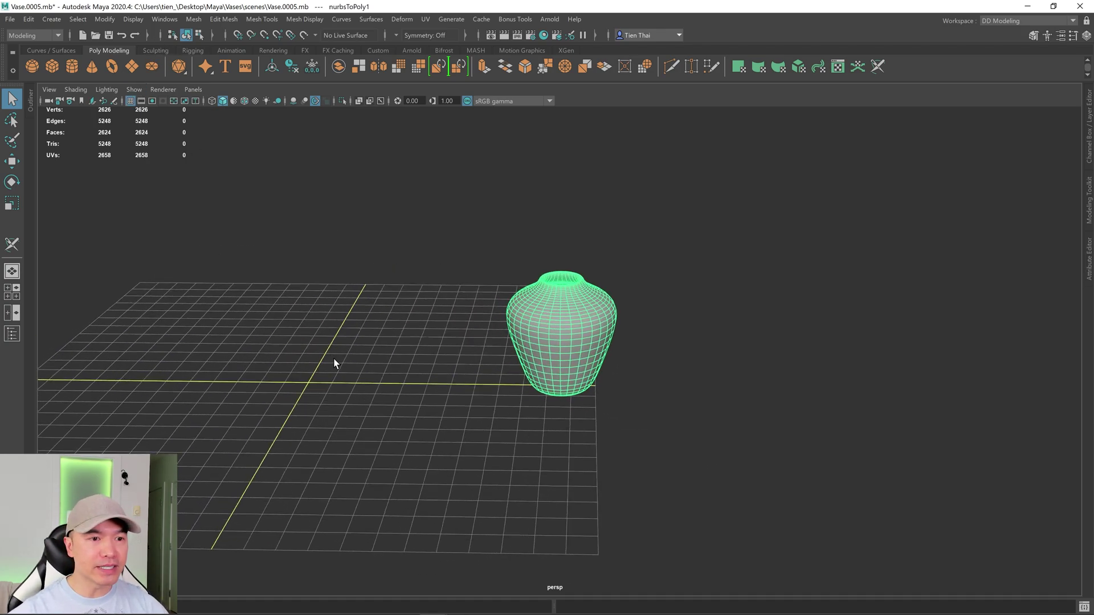
# - Activate the Move tool and center the vase's pivot on the vase
pyautogui.press('w')
pyautogui.keyDown('alt'); pyautogui.moveTo(389, 396); pyautogui.dragTo(422, 374); pyautogui.keyUp('alt')
pyautogui.keyDown('alt'); pyautogui.moveTo(422, 373); pyautogui.dragTo(545, 408, button='right'); pyautogui.keyUp('alt')
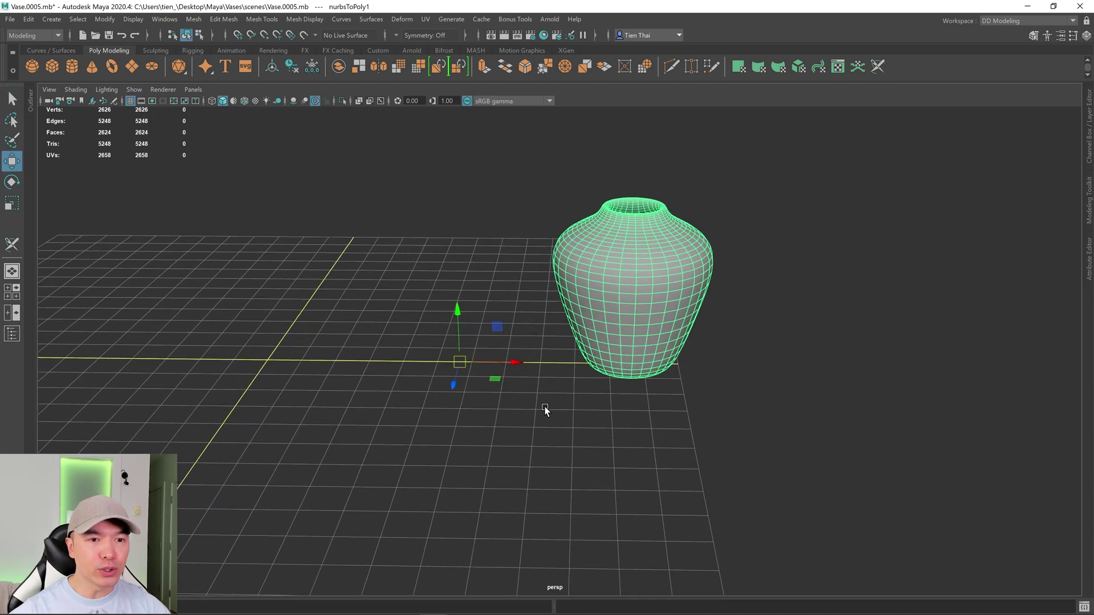
pyautogui.keyDown('alt'); pyautogui.moveTo(545, 408); pyautogui.dragTo(542, 415); pyautogui.keyUp('alt')
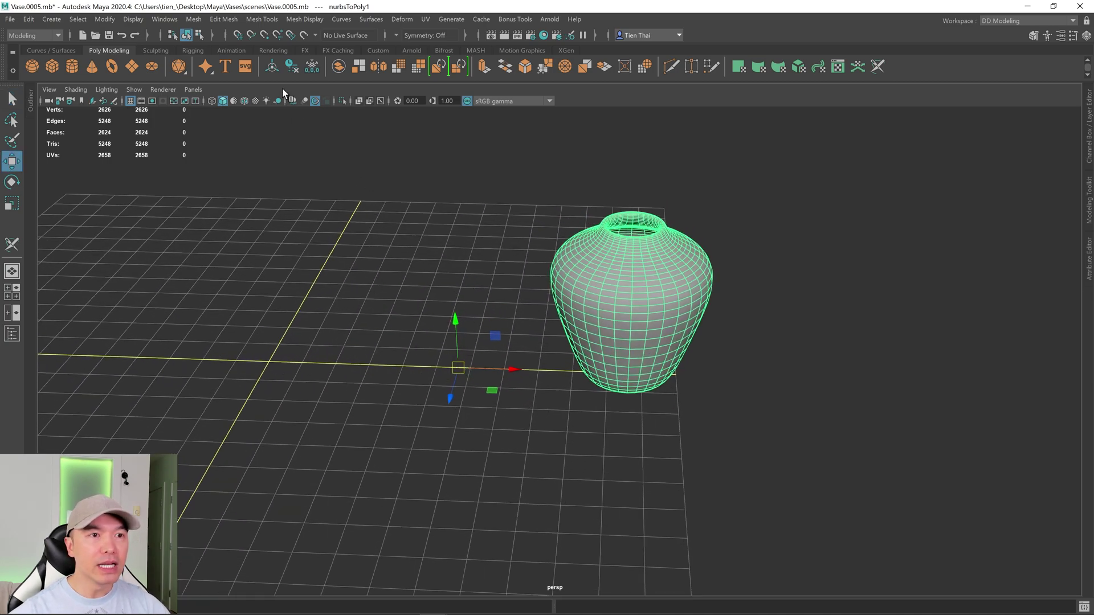
pyautogui.click(273, 69)
# - Slide the vase along X to the grid origin and frame it from a low side view
pyautogui.keyDown('alt'); pyautogui.moveTo(614, 464); pyautogui.dragTo(592, 438); pyautogui.keyUp('alt')
pyautogui.moveTo(681, 317); pyautogui.dragTo(316, 306)
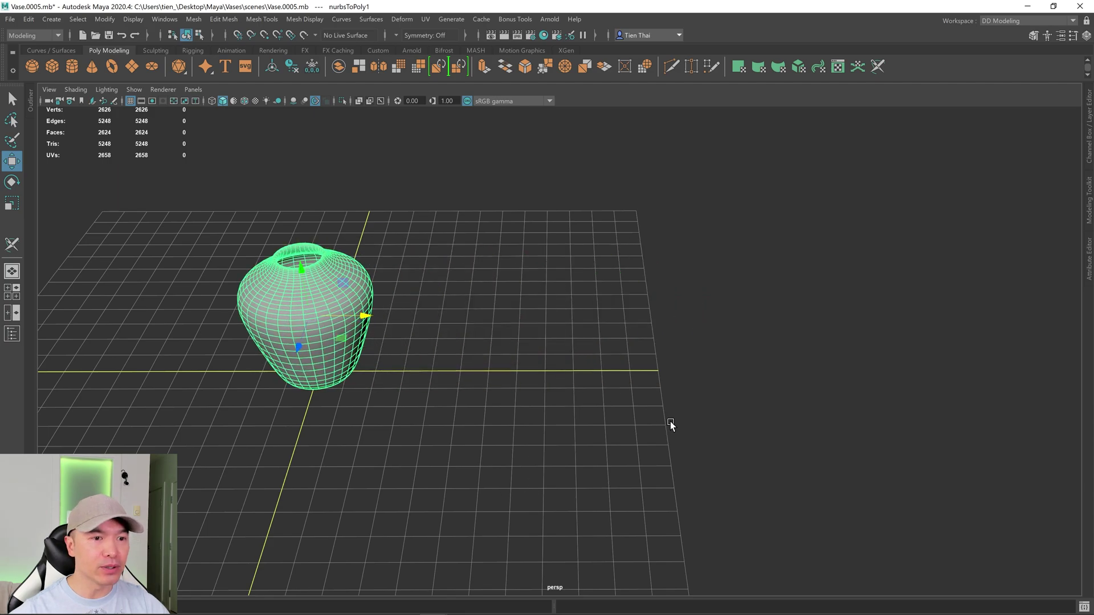
pyautogui.keyDown('alt'); pyautogui.moveTo(511, 425); pyautogui.dragTo(565, 437, button='middle'); pyautogui.keyUp('alt')
pyautogui.scroll(3, 505, 410)
pyautogui.keyDown('alt'); pyautogui.moveTo(506, 410); pyautogui.dragTo(505, 402); pyautogui.keyUp('alt')
pyautogui.keyDown('alt'); pyautogui.moveTo(428, 411); pyautogui.dragTo(426, 413); pyautogui.keyUp('alt')
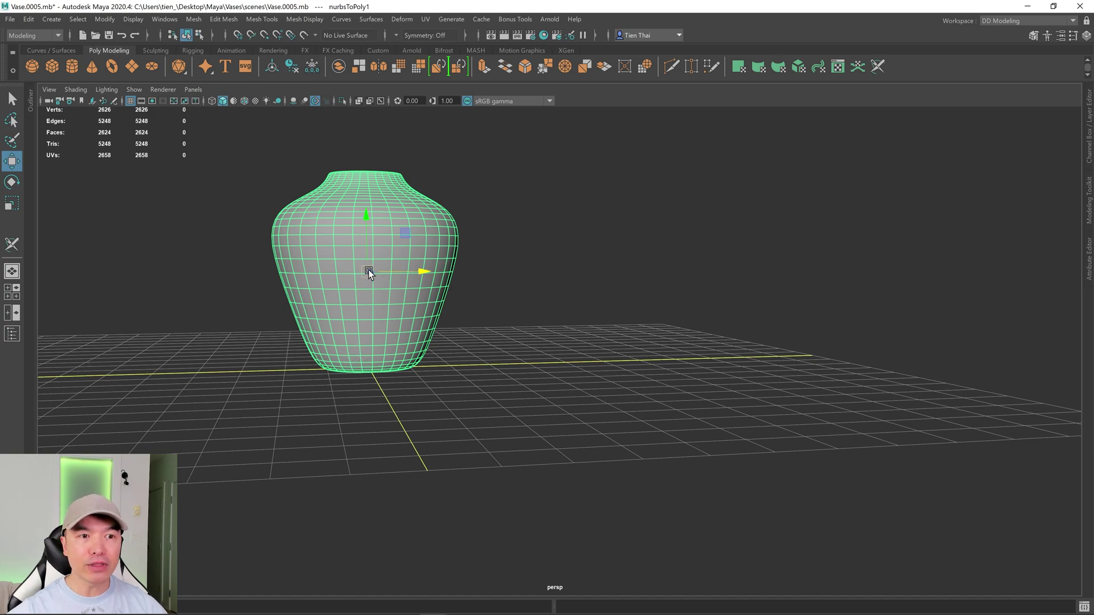
# - Snap the vase's pivot down to the bottom of its base
pyautogui.keyDown('alt'); pyautogui.moveTo(488, 399); pyautogui.dragTo(510, 432); pyautogui.keyUp('alt')
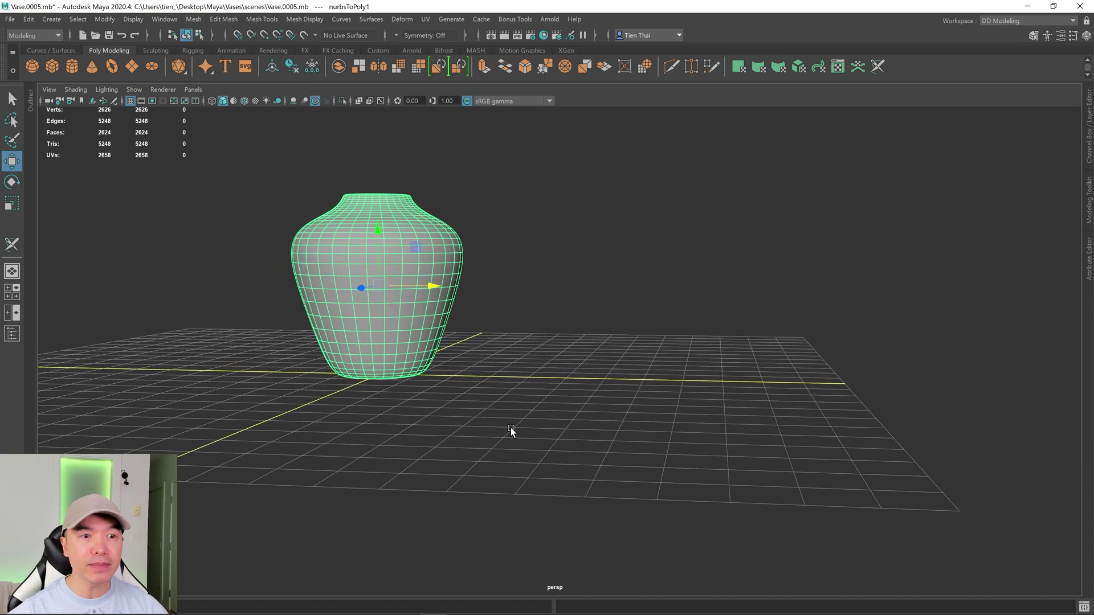
pyautogui.press('d')
pyautogui.press('v')
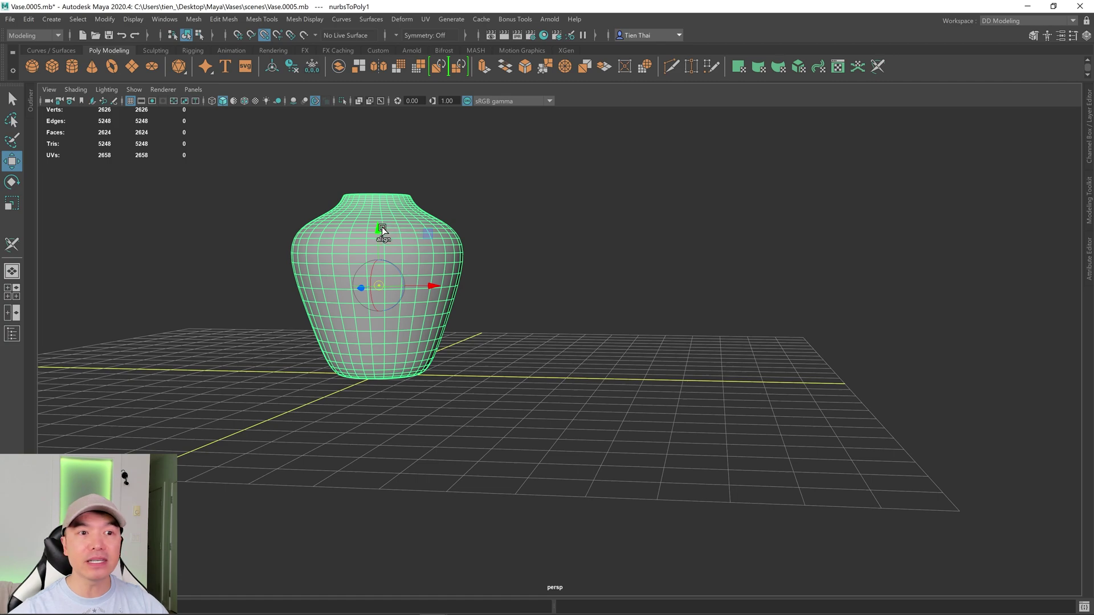
pyautogui.moveTo(376, 230); pyautogui.dragTo(377, 423)
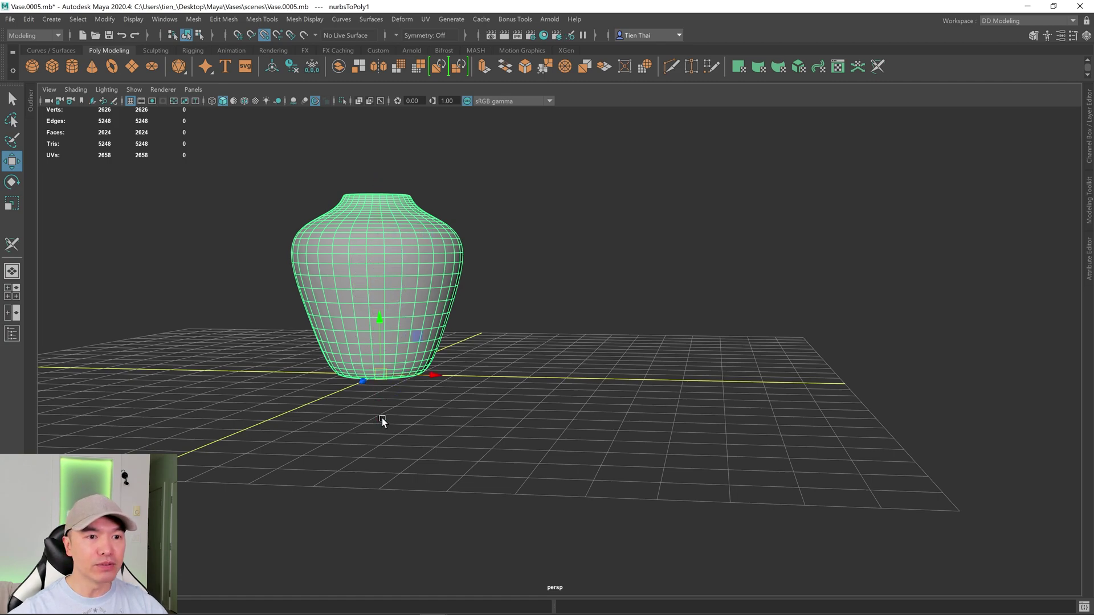
# - Orbit around the vase to inspect its opening, sides and underside
pyautogui.moveTo(464, 395)
pyautogui.keyDown('alt'); pyautogui.mouseDown()
pyautogui.moveTo(483, 394)
pyautogui.moveTo(464, 401)
pyautogui.moveTo(470, 410)
pyautogui.mouseUp(); pyautogui.keyUp('alt')
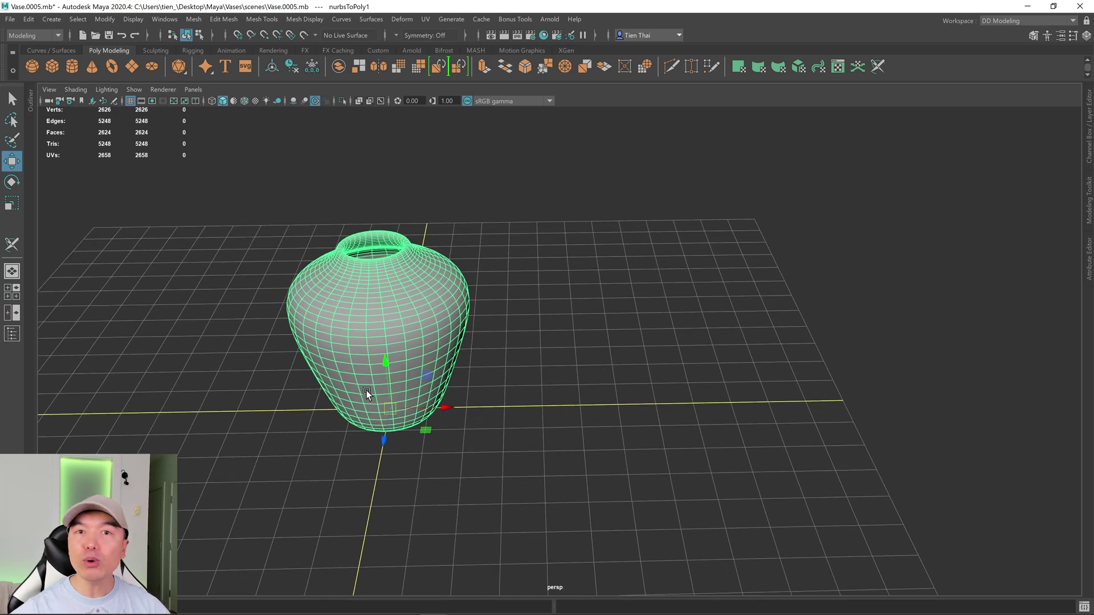
pyautogui.keyDown('alt'); pyautogui.moveTo(436, 326); pyautogui.dragTo(500, 344); pyautogui.keyUp('alt')
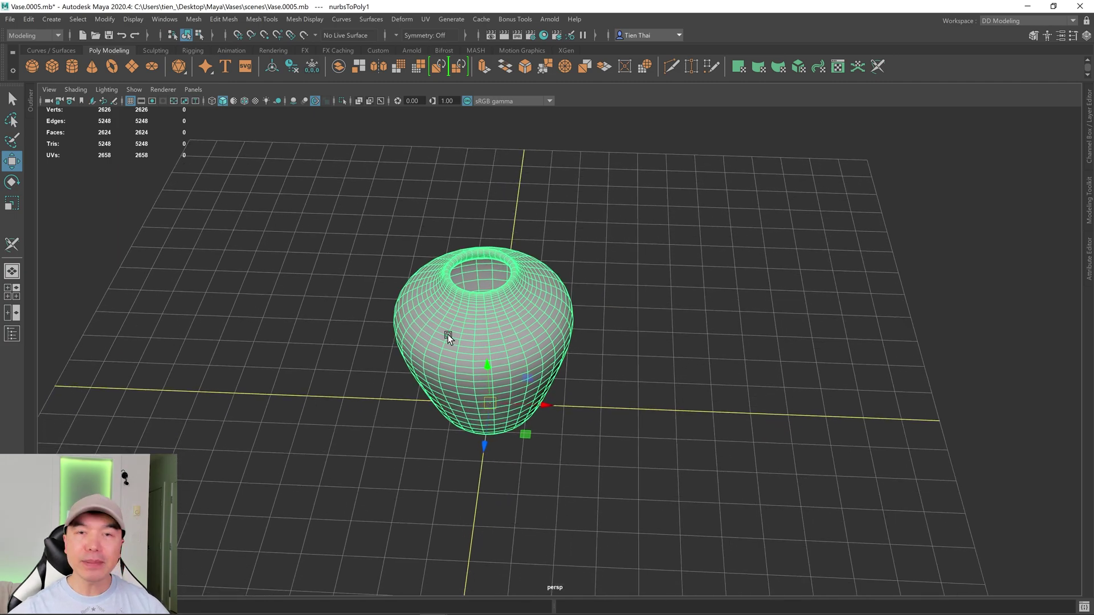
pyautogui.keyDown('alt'); pyautogui.moveTo(631, 388); pyautogui.dragTo(593, 372); pyautogui.keyUp('alt')
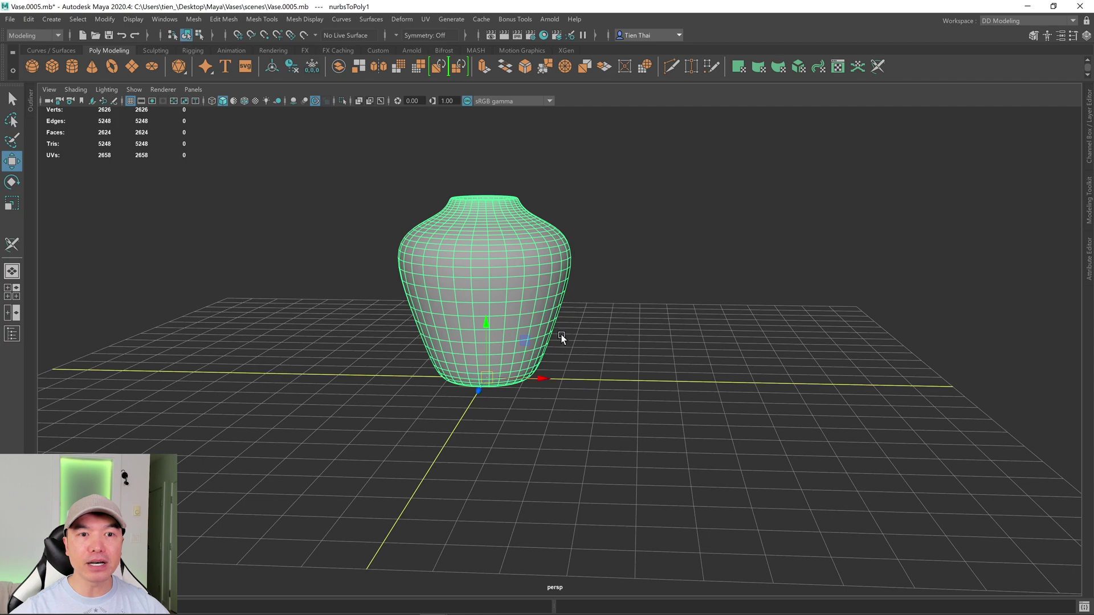
pyautogui.keyDown('alt'); pyautogui.moveTo(518, 257); pyautogui.dragTo(529, 293); pyautogui.keyUp('alt')
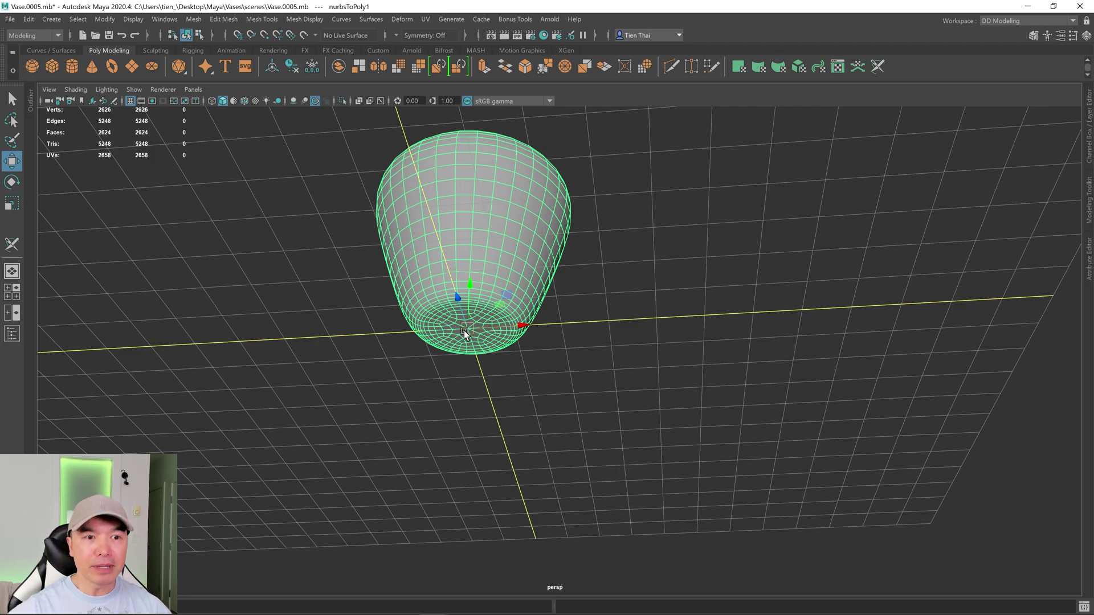
pyautogui.keyDown('alt'); pyautogui.moveTo(464, 325); pyautogui.dragTo(478, 367); pyautogui.keyUp('alt')
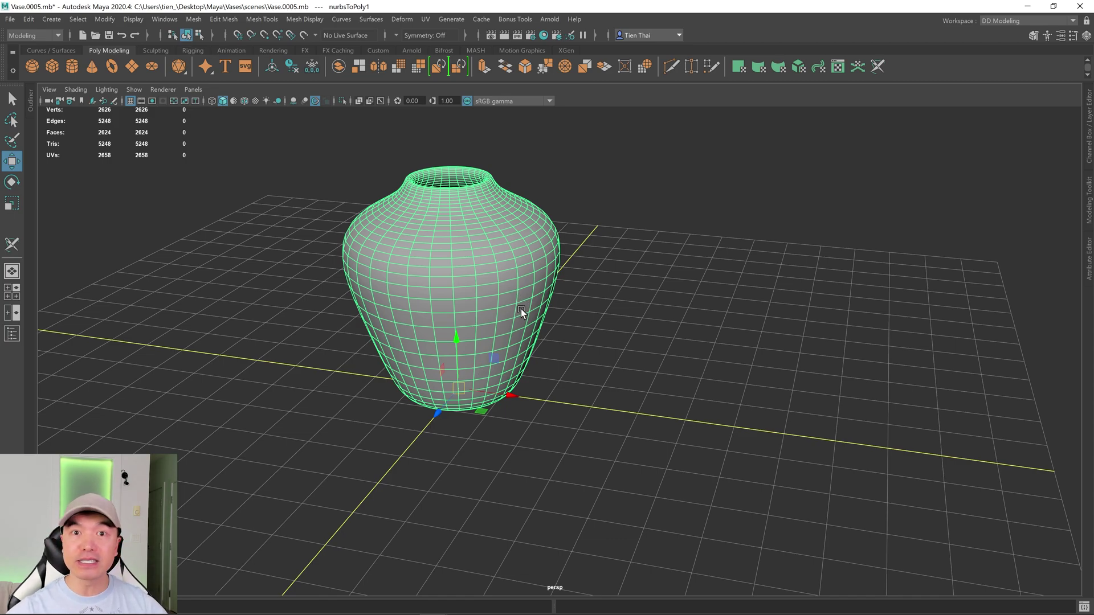
pyautogui.keyDown('alt'); pyautogui.moveTo(484, 420); pyautogui.dragTo(498, 362); pyautogui.keyUp('alt')
pyautogui.keyDown('alt'); pyautogui.moveTo(491, 289); pyautogui.dragTo(482, 306); pyautogui.keyUp('alt')
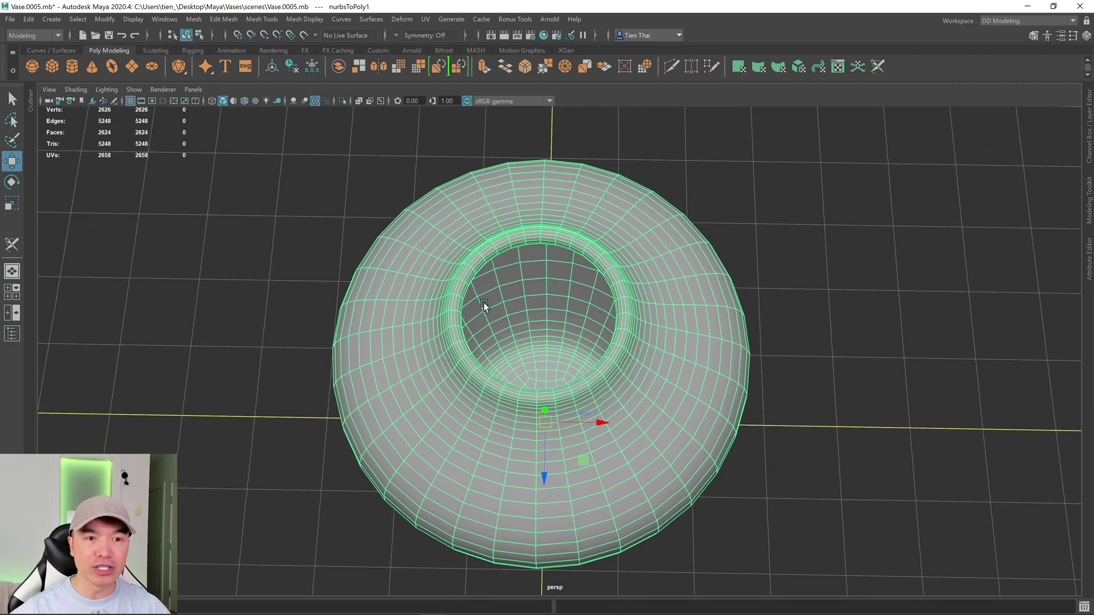
# - Delete the two inner floor edge loops in edge mode, leaving 2498 vertices
pyautogui.press('q')
pyautogui.moveTo(504, 286); pyautogui.dragTo(509, 257, button='right')
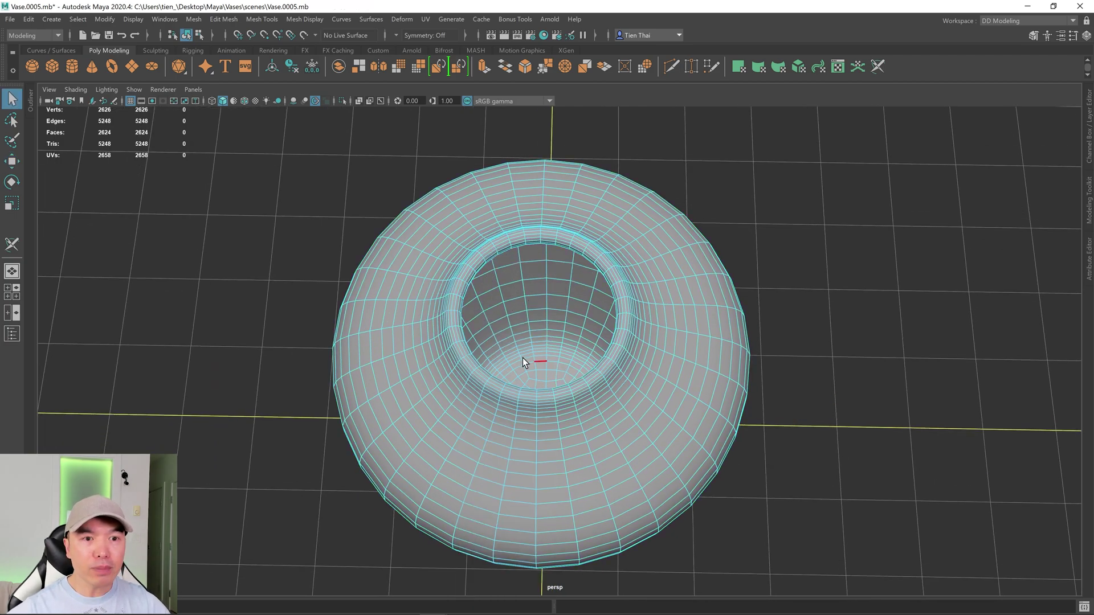
pyautogui.scroll(5, 530, 359)
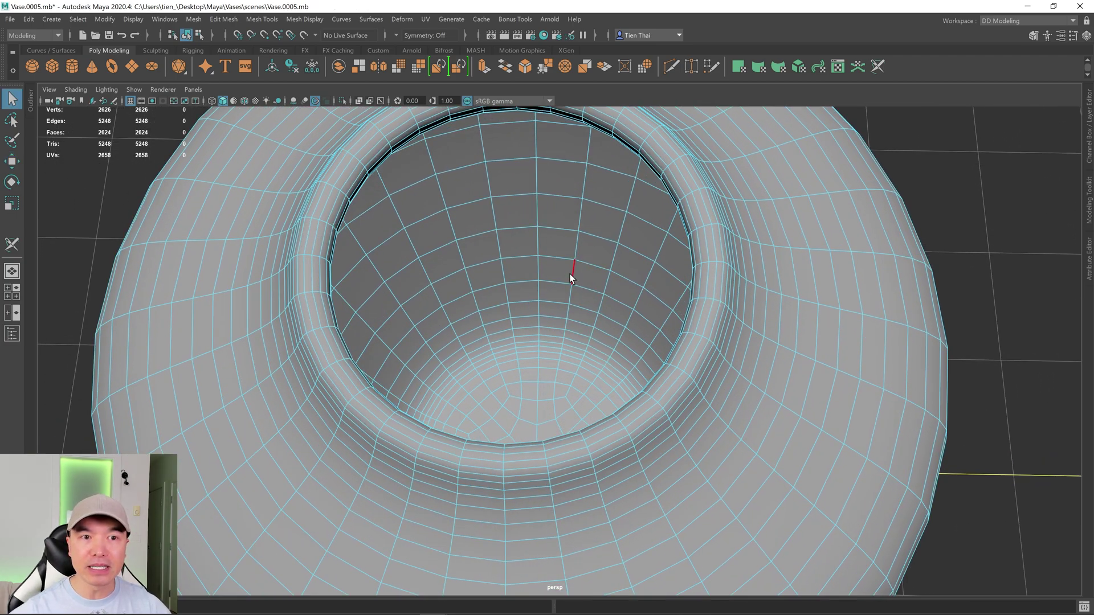
pyautogui.doubleClick(544, 360)
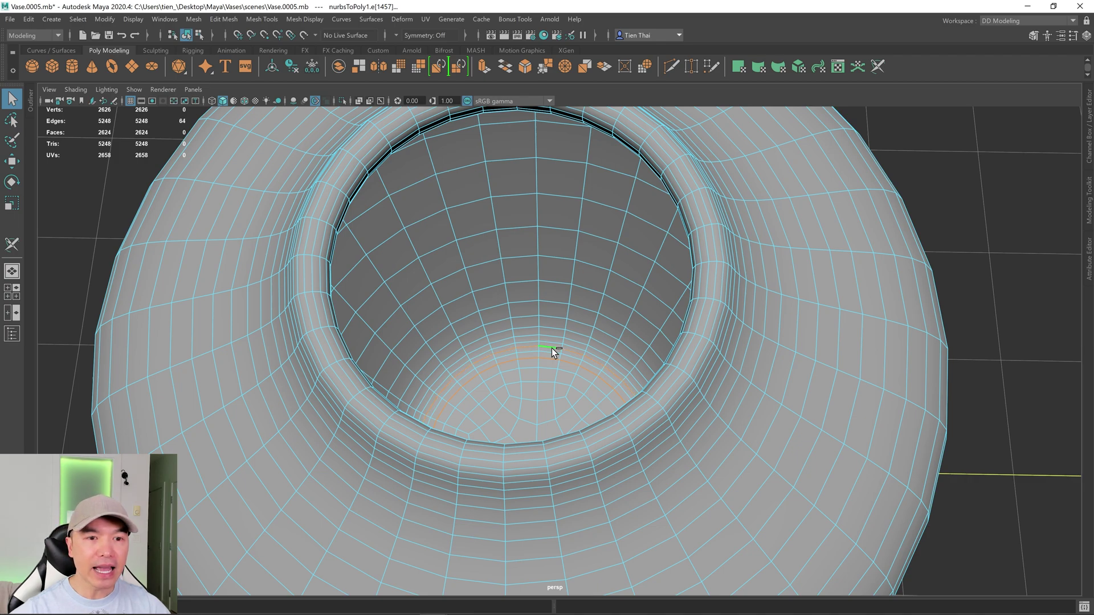
pyautogui.keyDown('shift'); pyautogui.doubleClick(550, 336); pyautogui.keyUp('shift')
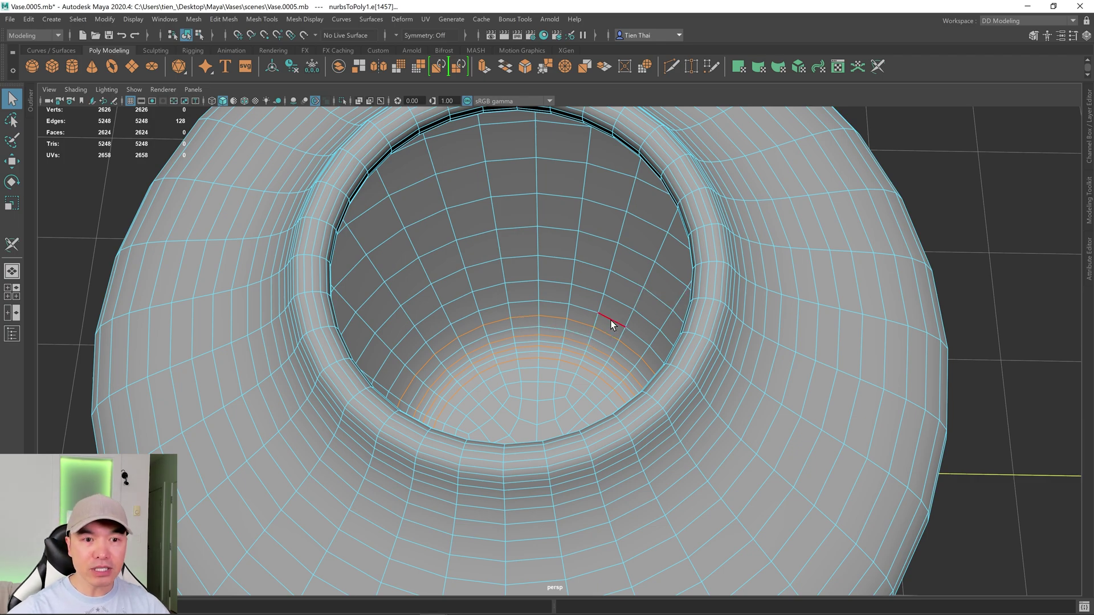
pyautogui.hotkey('ctrl', 'Delete')
pyautogui.scroll(-10, 682, 372)
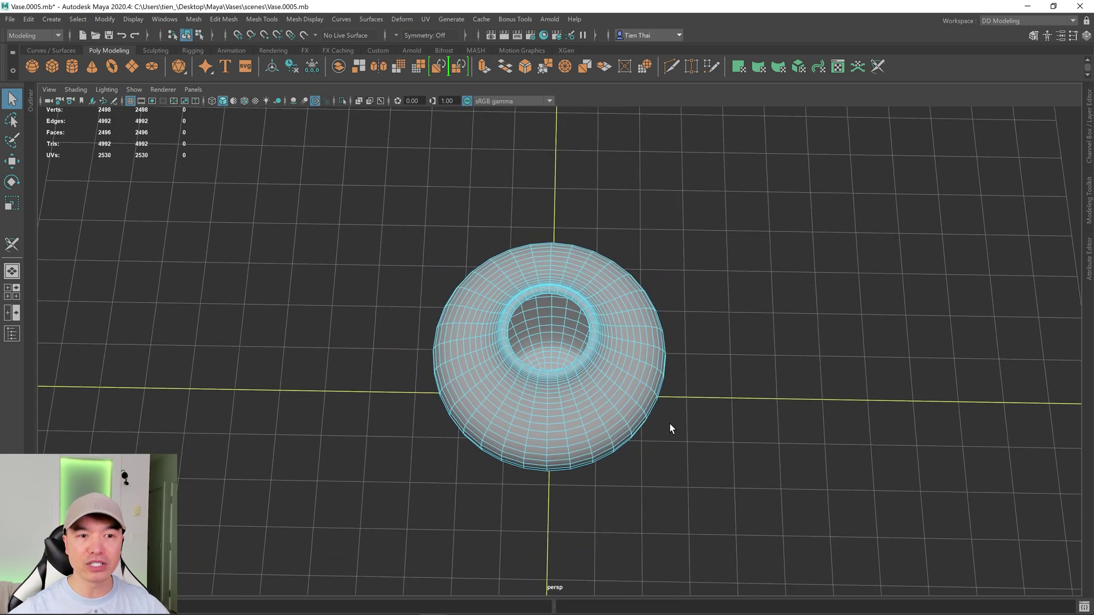
pyautogui.keyDown('alt'); pyautogui.moveTo(669, 423); pyautogui.dragTo(646, 412); pyautogui.keyUp('alt')
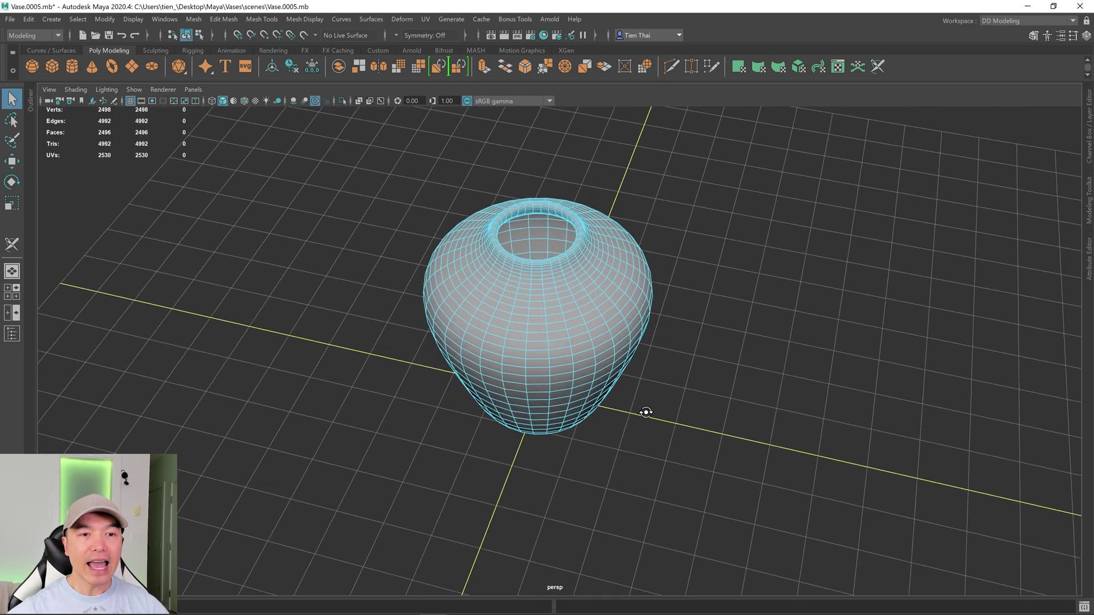
# - Return to Object Mode and orbit to inspect the simplified vase from the side and above
pyautogui.moveTo(534, 244); pyautogui.dragTo(620, 211, button='right')
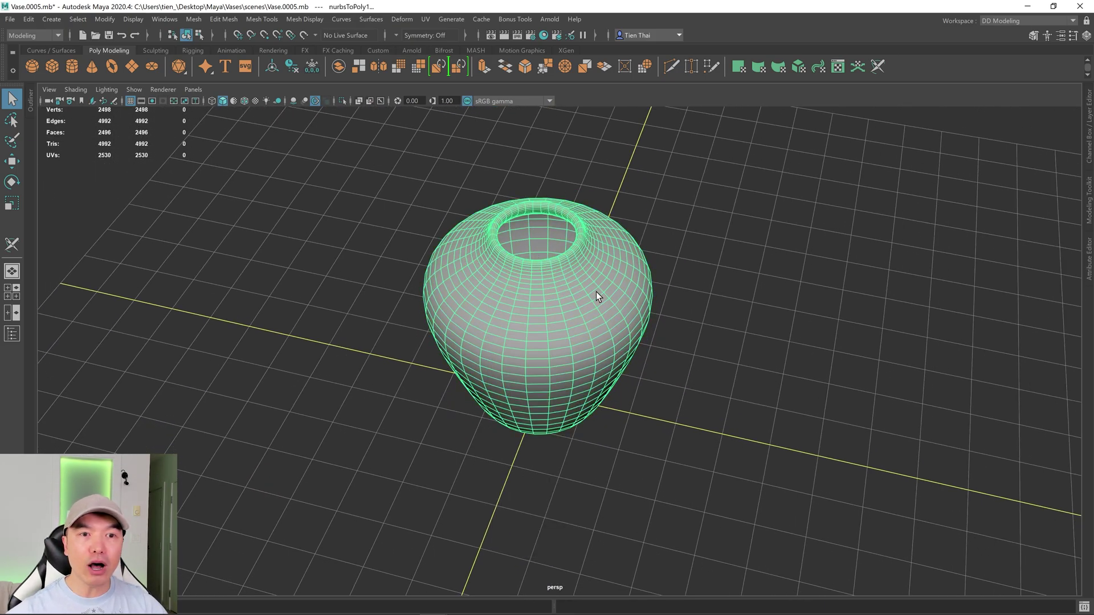
pyautogui.keyDown('alt'); pyautogui.moveTo(540, 297); pyautogui.dragTo(569, 305); pyautogui.keyUp('alt')
pyautogui.keyDown('alt'); pyautogui.moveTo(569, 305); pyautogui.dragTo(642, 296, button='right'); pyautogui.keyUp('alt')
pyautogui.keyDown('alt'); pyautogui.moveTo(642, 296); pyautogui.dragTo(511, 232); pyautogui.keyUp('alt')
pyautogui.keyDown('alt'); pyautogui.moveTo(611, 317); pyautogui.dragTo(600, 333); pyautogui.keyUp('alt')
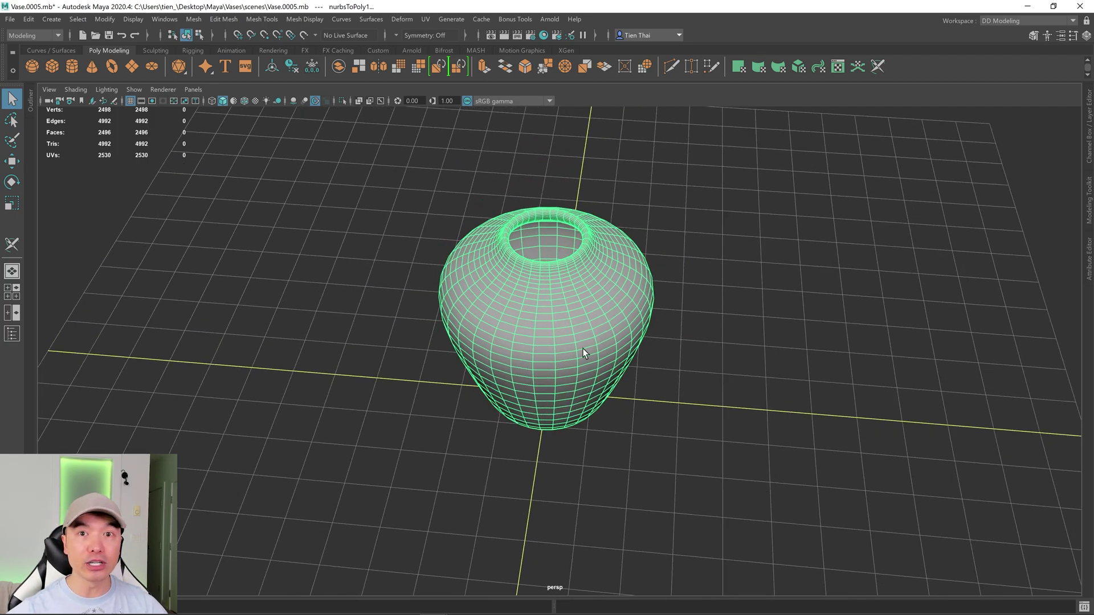
pyautogui.keyDown('alt'); pyautogui.moveTo(650, 350); pyautogui.dragTo(685, 320); pyautogui.keyUp('alt')
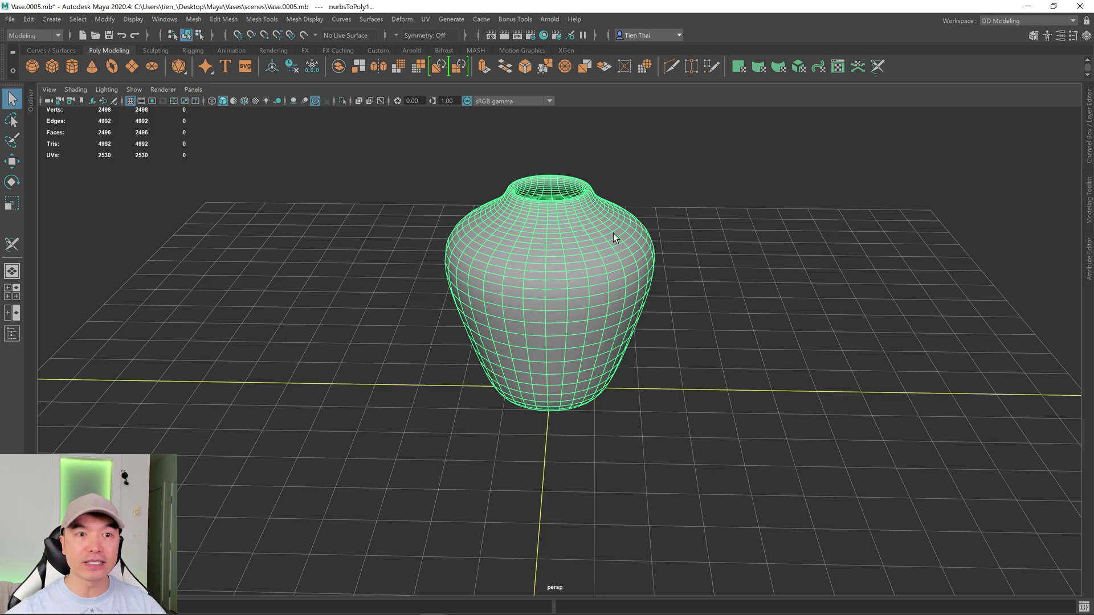
# - Freeze the vase's transforms, delete its history, and rename nurbsToPoly1 to 'Vase'
pyautogui.click(1089, 127)
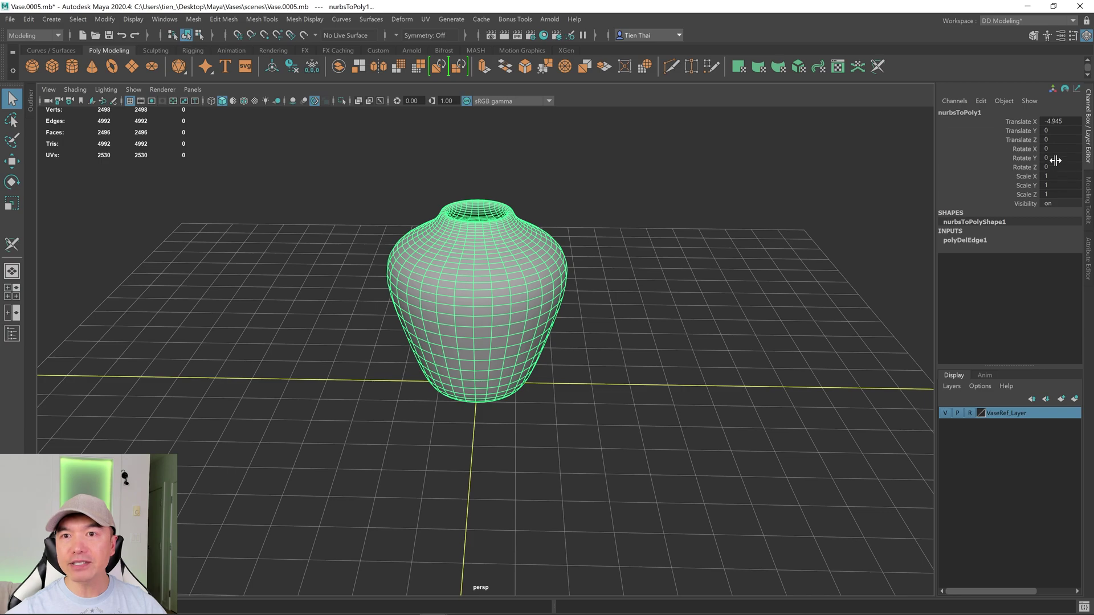
pyautogui.click(312, 67)
pyautogui.click(292, 65)
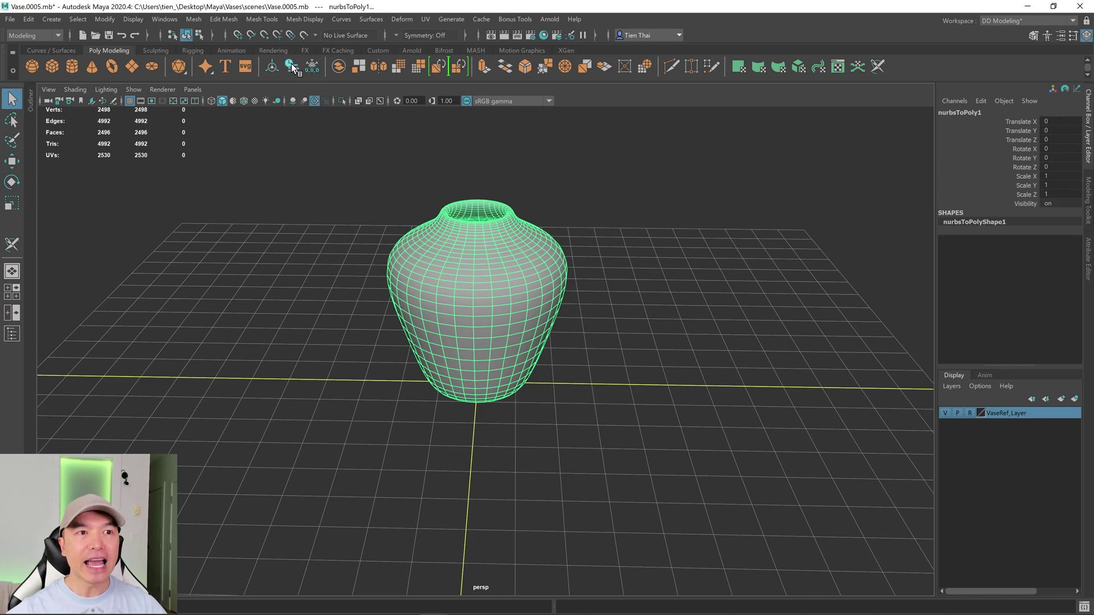
pyautogui.doubleClick(963, 113)
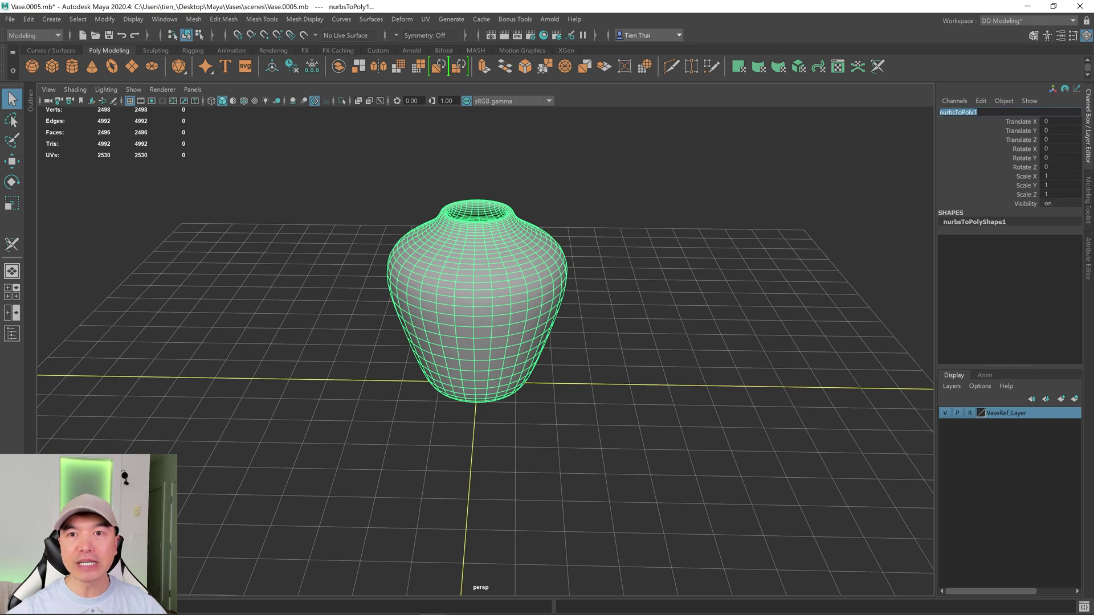
pyautogui.write('Va')
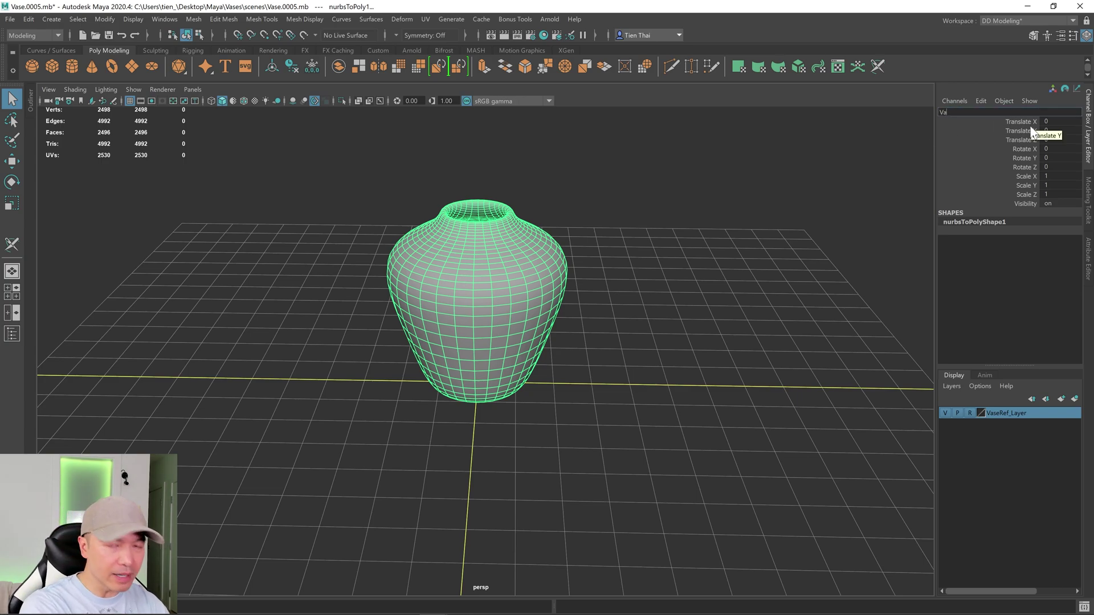
pyautogui.write('se')
pyautogui.press('Return')
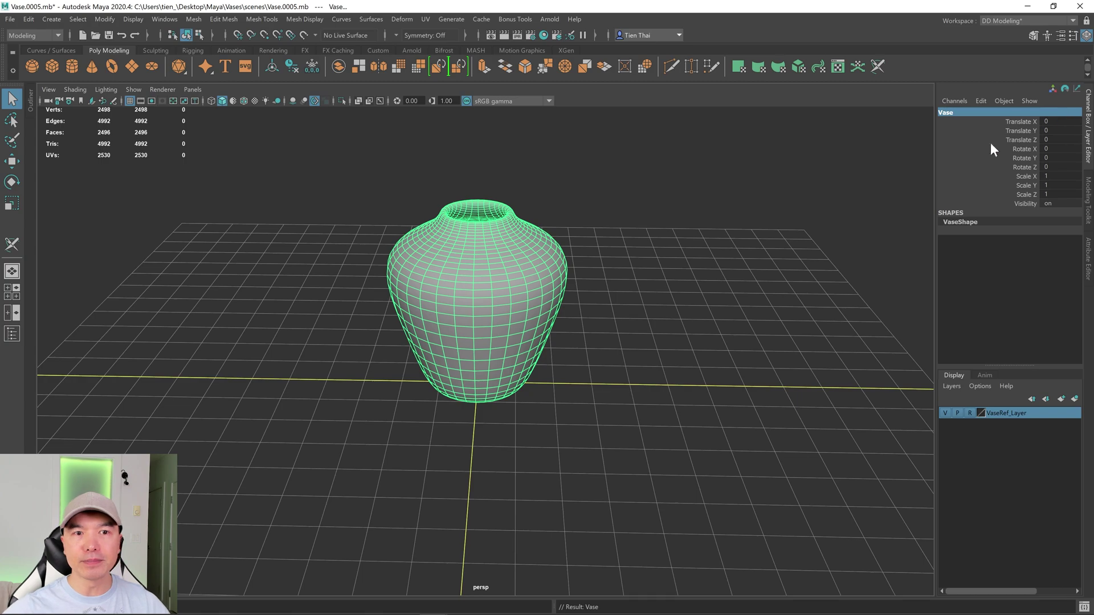
# - Hide the channels and layers panel to widen the viewport and look down on the vase
pyautogui.click(1089, 105)
pyautogui.keyDown('alt'); pyautogui.moveTo(620, 292); pyautogui.dragTo(594, 358); pyautogui.keyUp('alt')
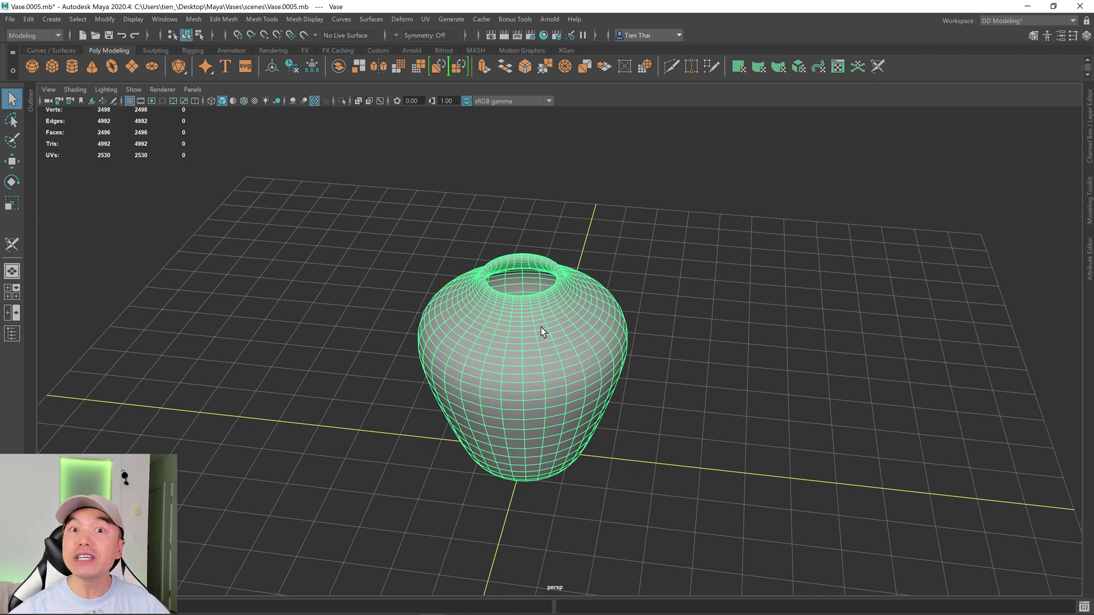
pyautogui.click(1004, 22)
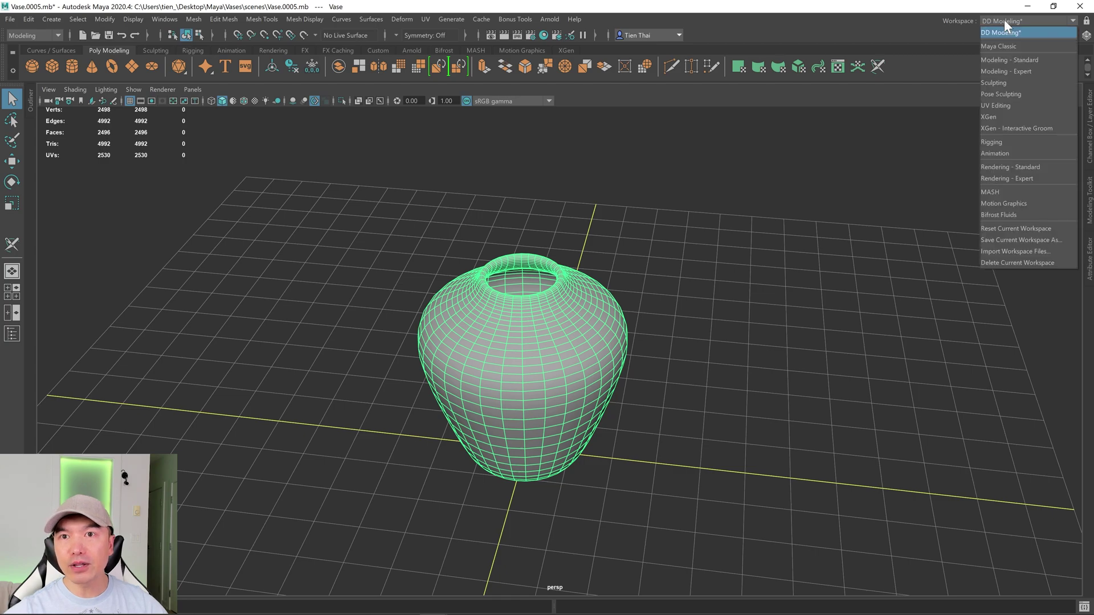
# - Choose the UV Editing workspace from the workspace list
pyautogui.click(999, 105)
pyautogui.scroll(-3, 694, 310)
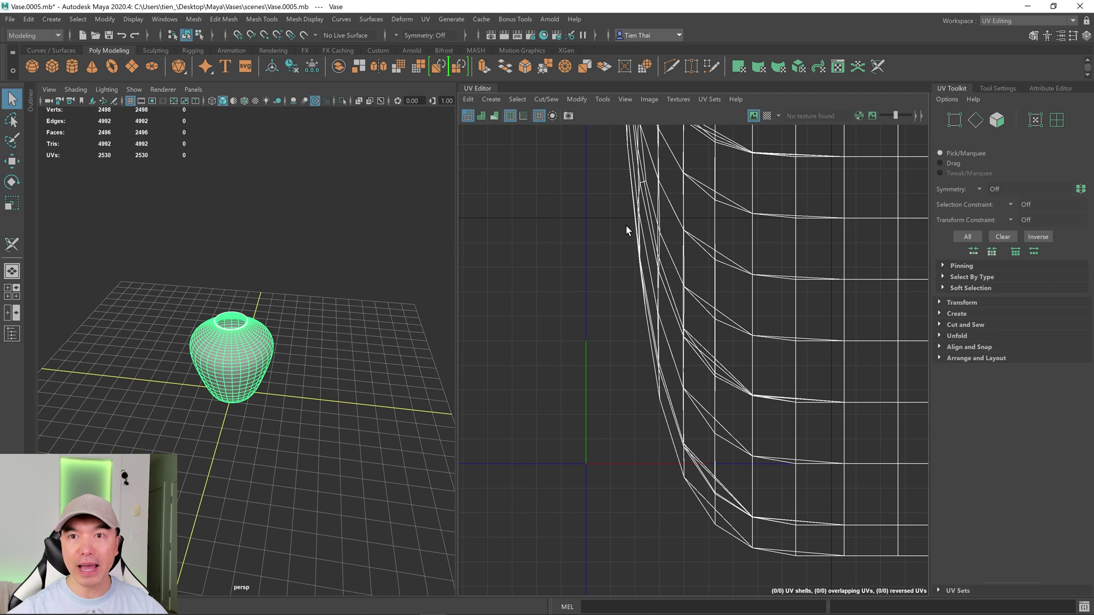
# - Apply a Camera-based UV projection to the vase, then return to Object Mode
pyautogui.keyDown('alt'); pyautogui.moveTo(278, 319); pyautogui.dragTo(309, 317, button='middle'); pyautogui.keyUp('alt')
pyautogui.keyDown('alt'); pyautogui.moveTo(310, 316); pyautogui.dragTo(435, 319, button='right'); pyautogui.keyUp('alt')
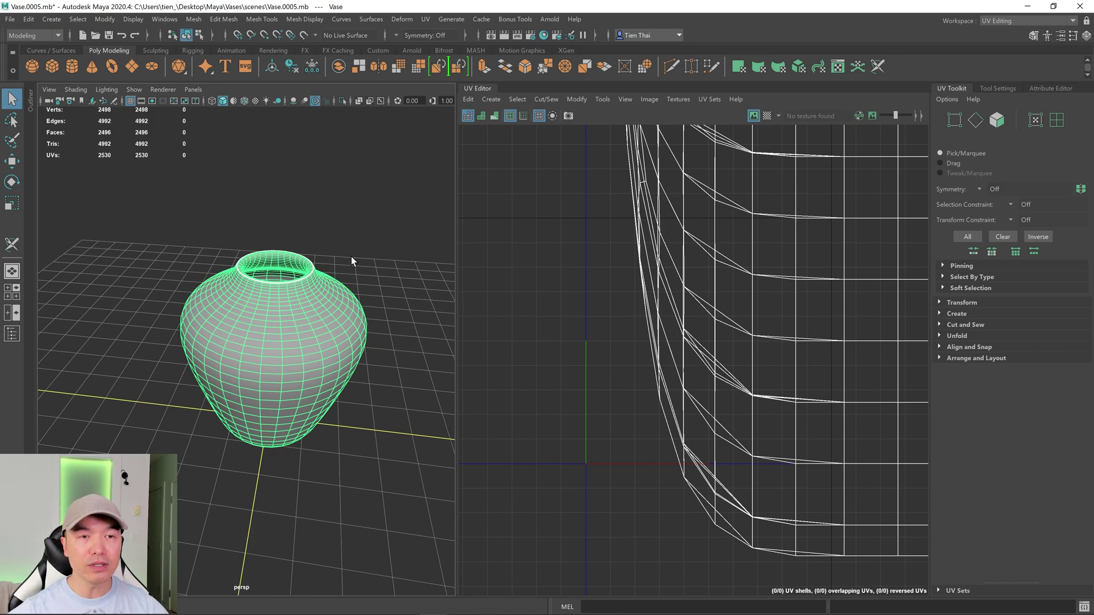
pyautogui.click(427, 19)
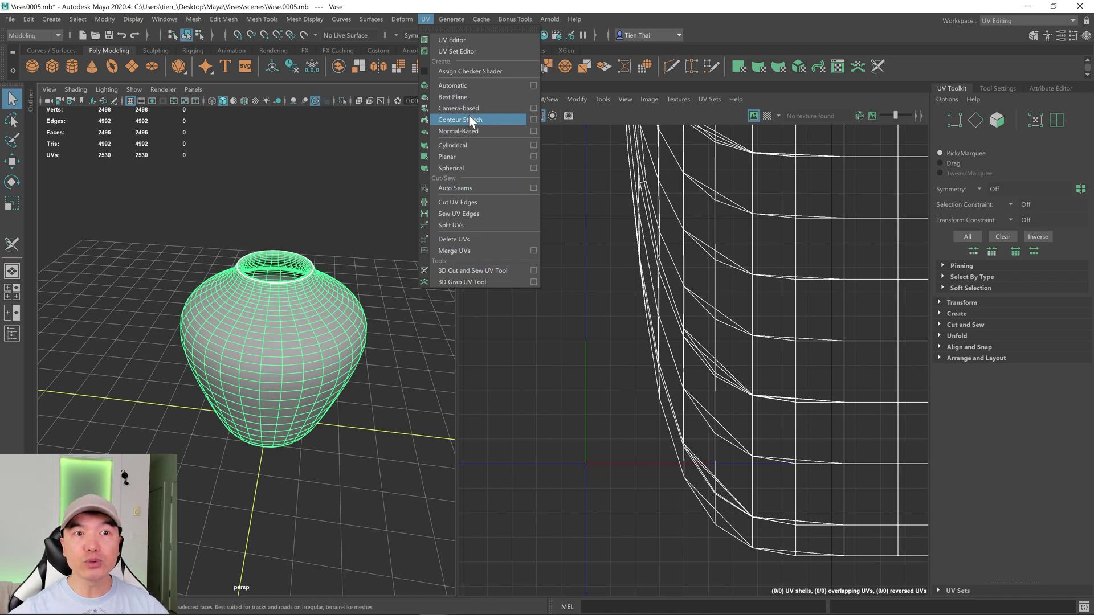
pyautogui.click(284, 311)
pyautogui.scroll(5, 282, 310)
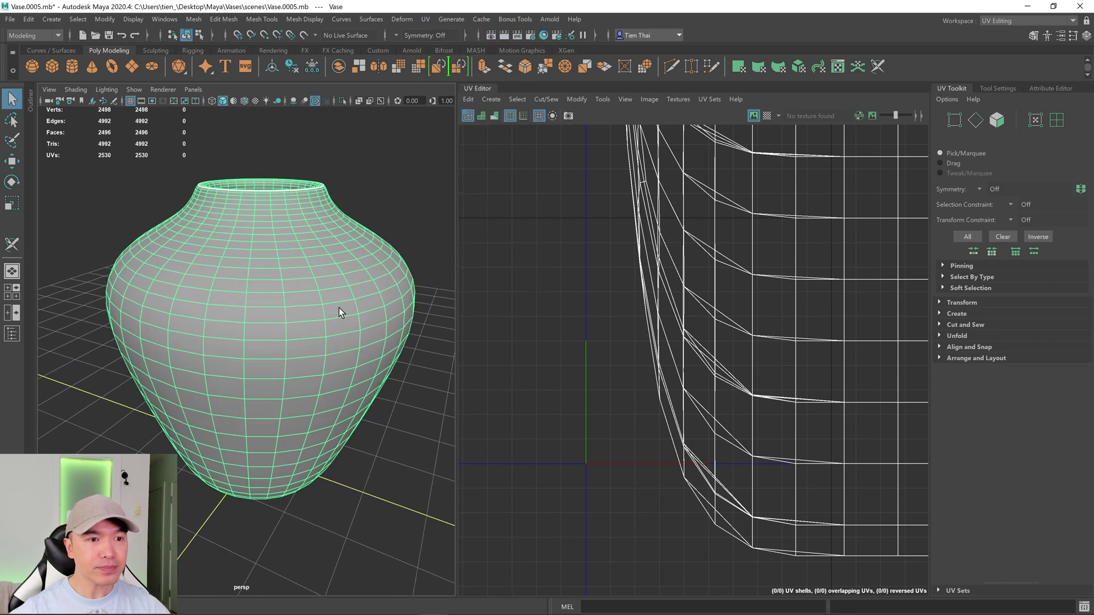
pyautogui.click(425, 19)
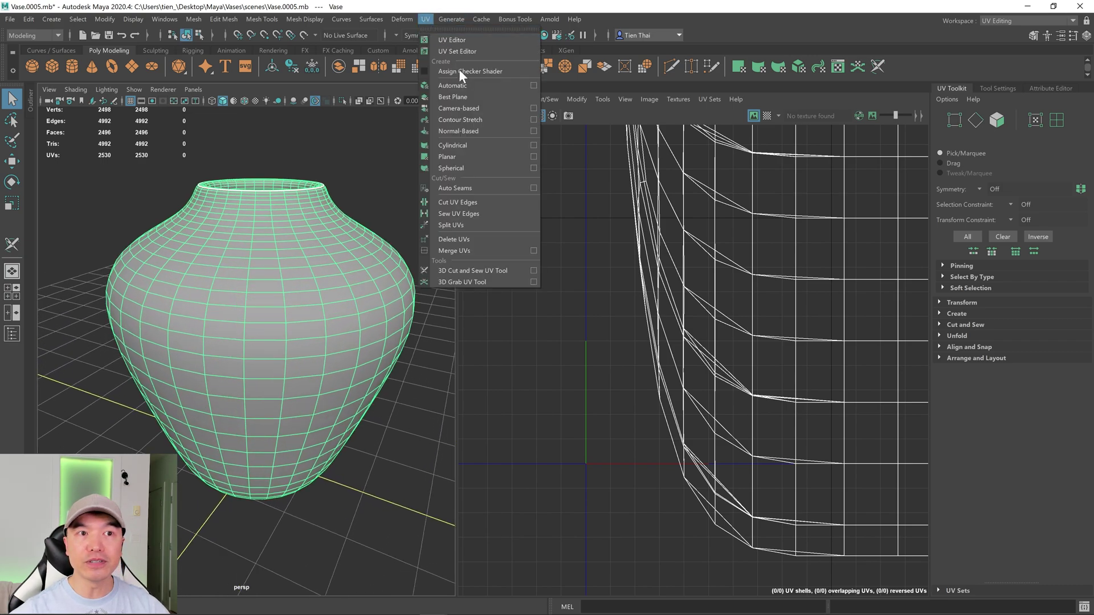
pyautogui.click(466, 107)
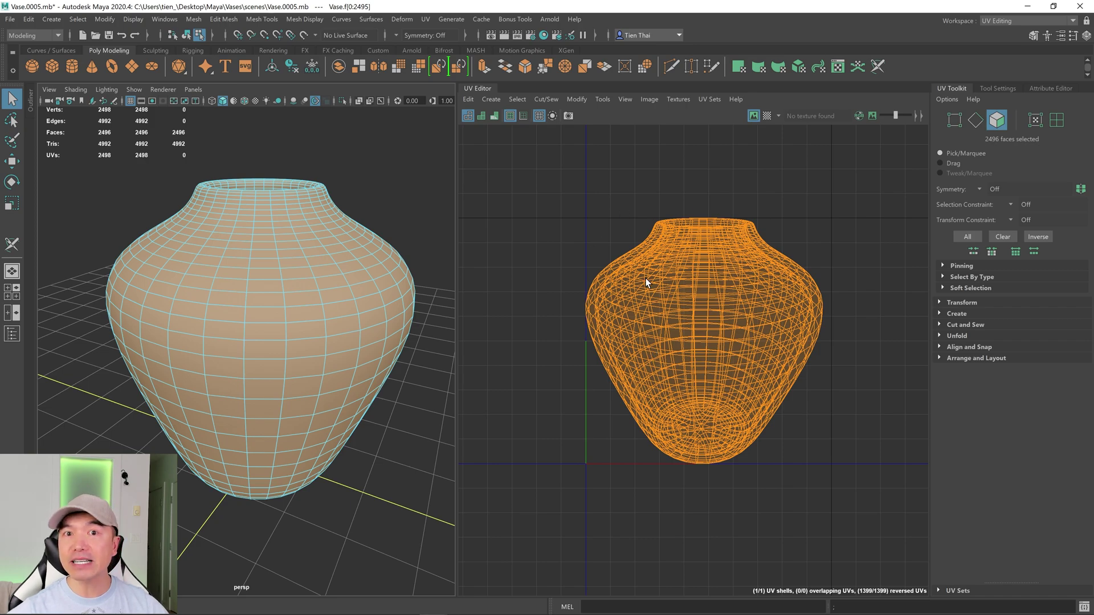
pyautogui.keyDown('alt'); pyautogui.moveTo(234, 253); pyautogui.dragTo(238, 275); pyautogui.keyUp('alt')
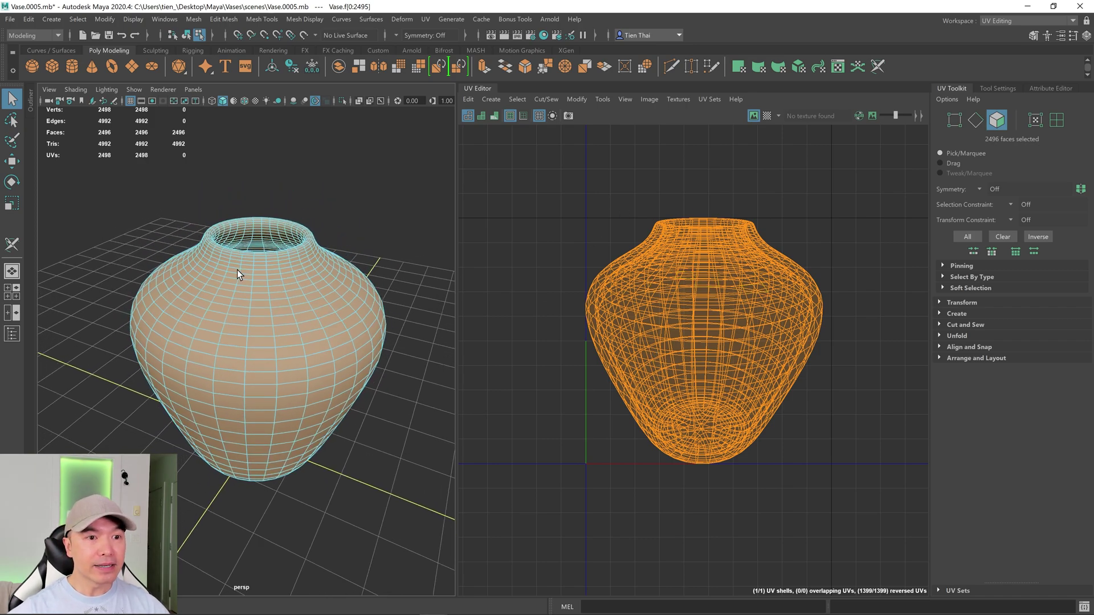
pyautogui.moveTo(241, 255); pyautogui.dragTo(296, 219, button='right')
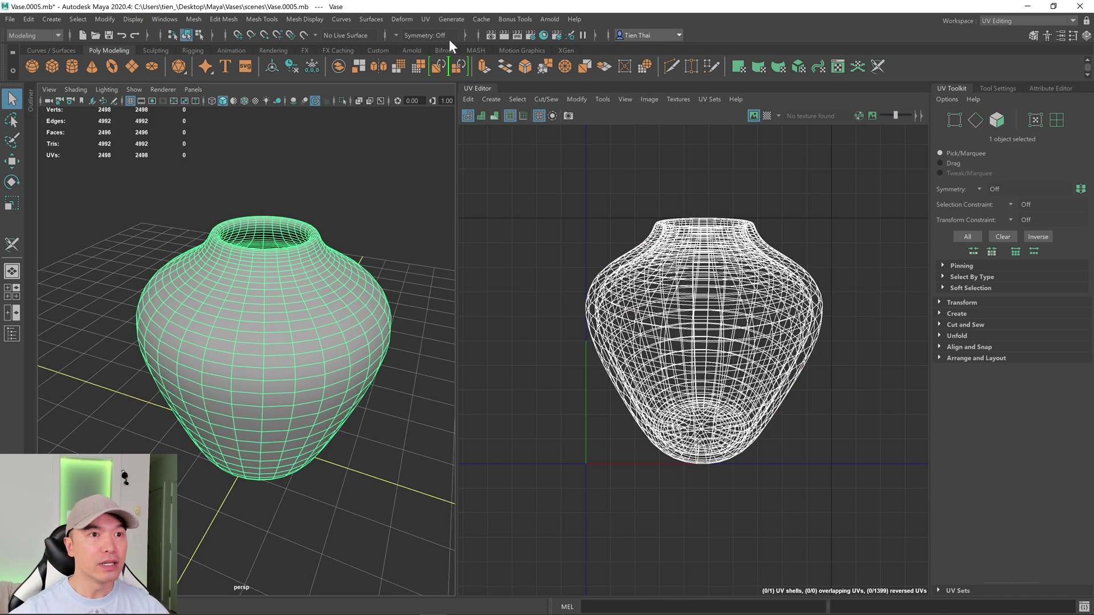
# - Activate the 3D Cut and Sew UV Tool and zoom in on the vase
pyautogui.click(427, 19)
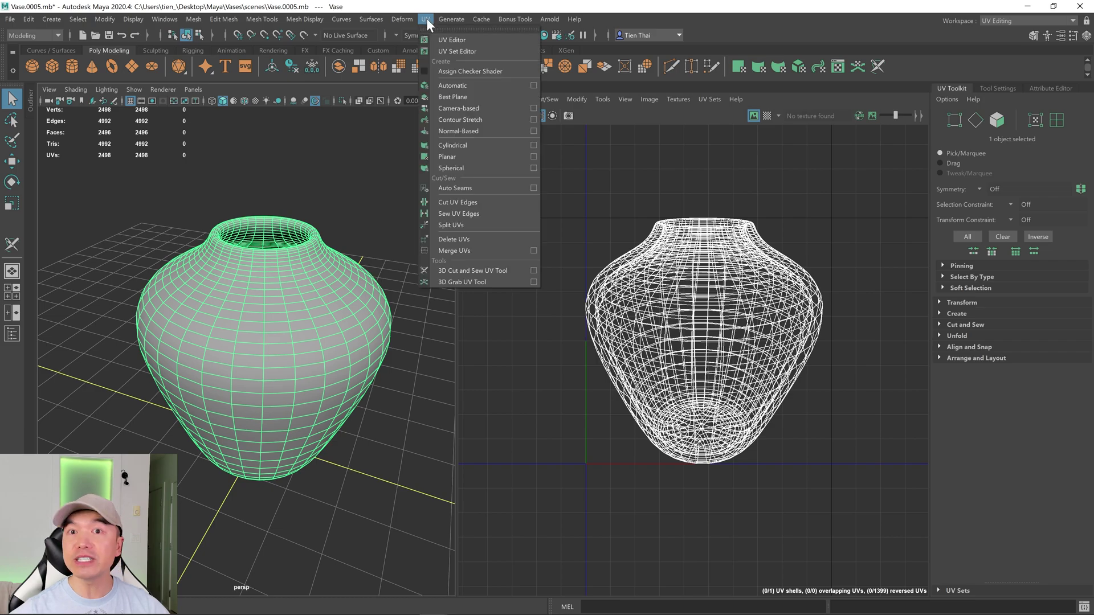
pyautogui.click(467, 269)
pyautogui.keyDown('alt'); pyautogui.moveTo(371, 272); pyautogui.dragTo(347, 272); pyautogui.keyUp('alt')
pyautogui.scroll(5, 353, 268)
pyautogui.scroll(4, 313, 276)
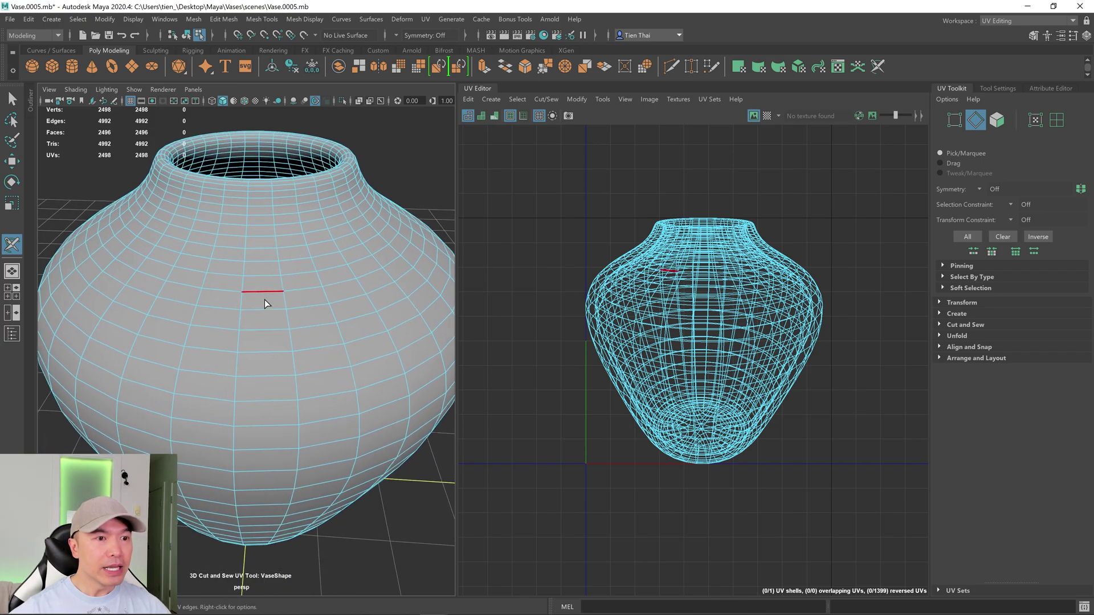
# - Cut a test seam loop around the vase's shoulder, then sew it back
pyautogui.doubleClick(261, 292)
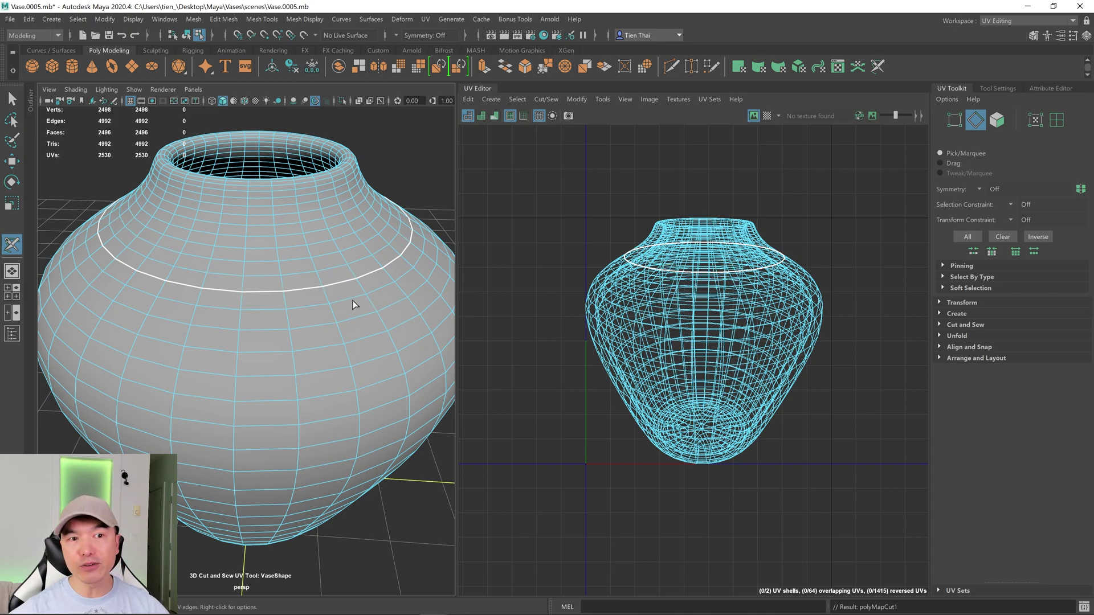
pyautogui.keyDown('alt'); pyautogui.moveTo(355, 300); pyautogui.dragTo(309, 323); pyautogui.keyUp('alt')
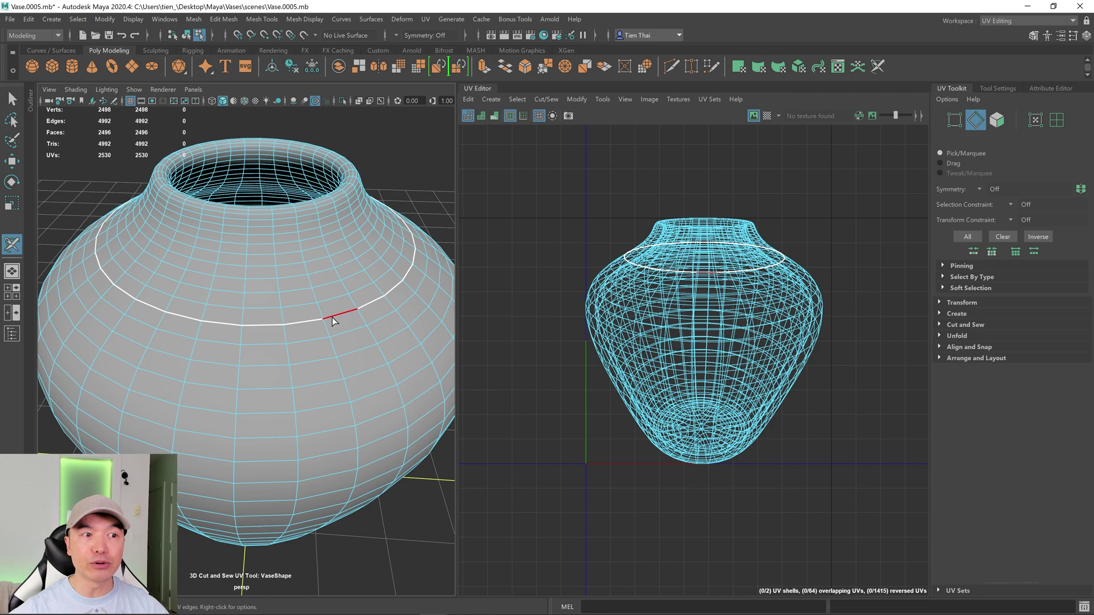
pyautogui.moveTo(354, 337)
pyautogui.keyDown('alt'); pyautogui.mouseDown()
pyautogui.moveTo(341, 323)
pyautogui.moveTo(339, 338)
pyautogui.mouseUp(); pyautogui.keyUp('alt')
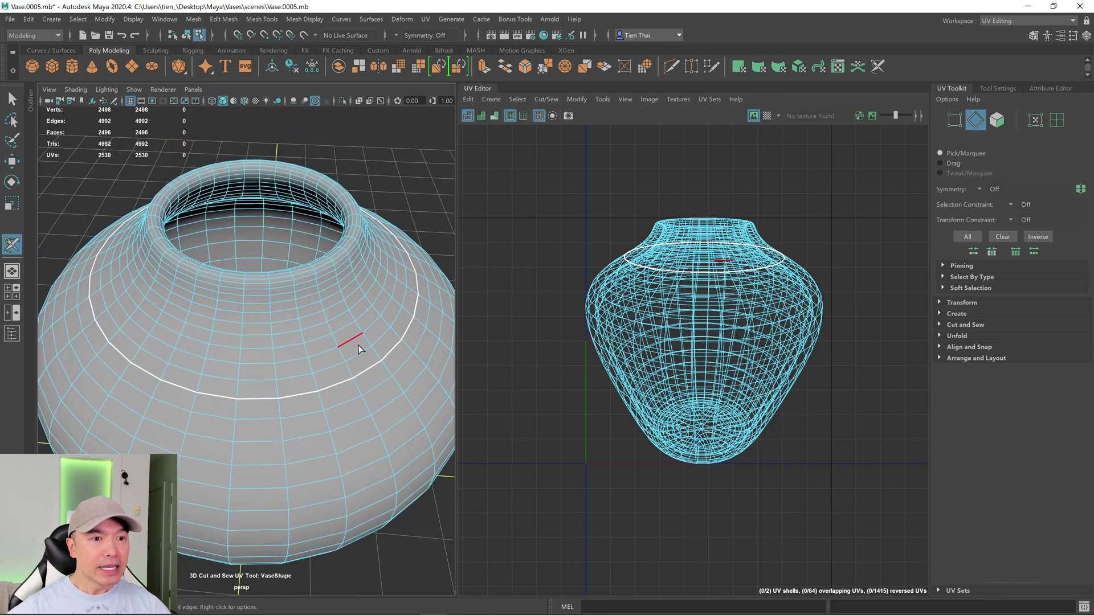
pyautogui.keyDown('ctrl'); pyautogui.doubleClick(370, 370); pyautogui.keyUp('ctrl')
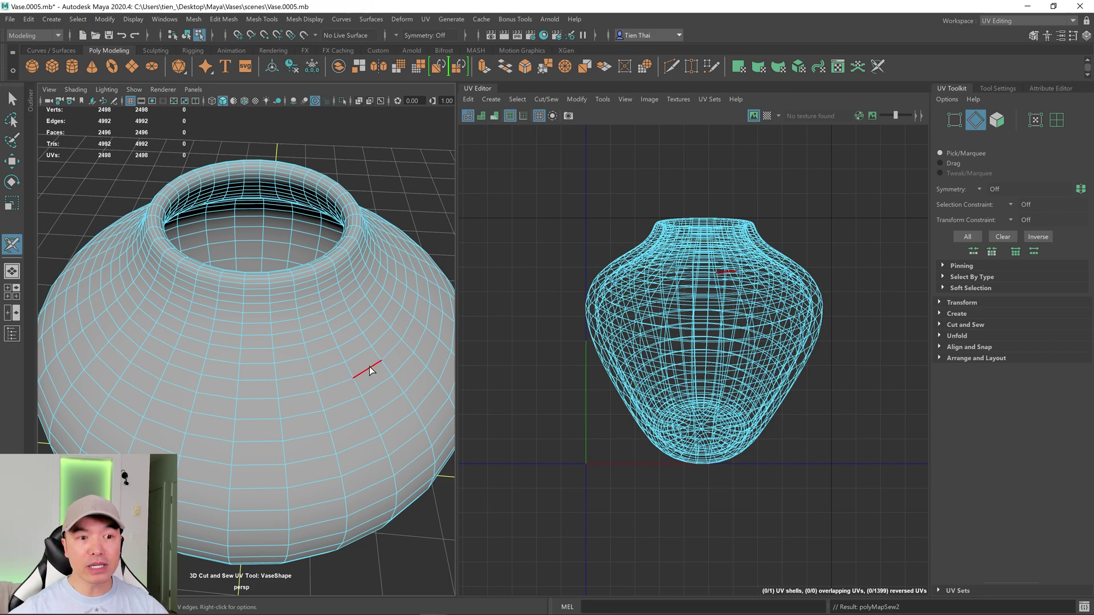
pyautogui.keyDown('alt'); pyautogui.moveTo(208, 389); pyautogui.dragTo(237, 383, button='right'); pyautogui.keyUp('alt')
pyautogui.keyDown('alt'); pyautogui.moveTo(237, 383); pyautogui.dragTo(270, 368); pyautogui.keyUp('alt')
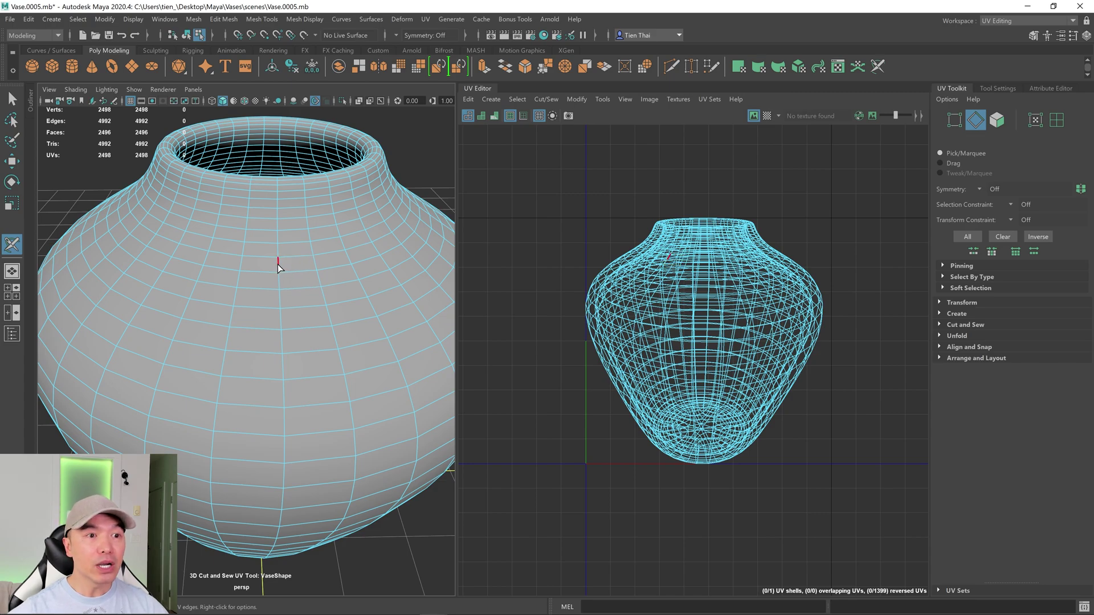
# - Cut a single vertical test edge and sew it back, keeping one UV shell
pyautogui.click(278, 302)
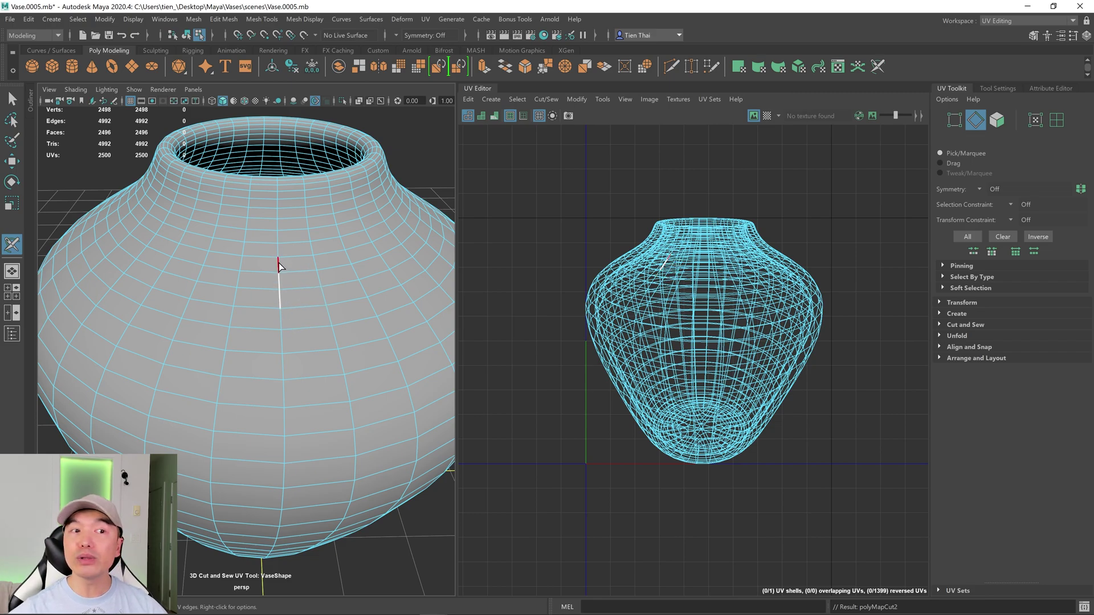
pyautogui.keyDown('ctrl'); pyautogui.click(280, 298); pyautogui.keyUp('ctrl')
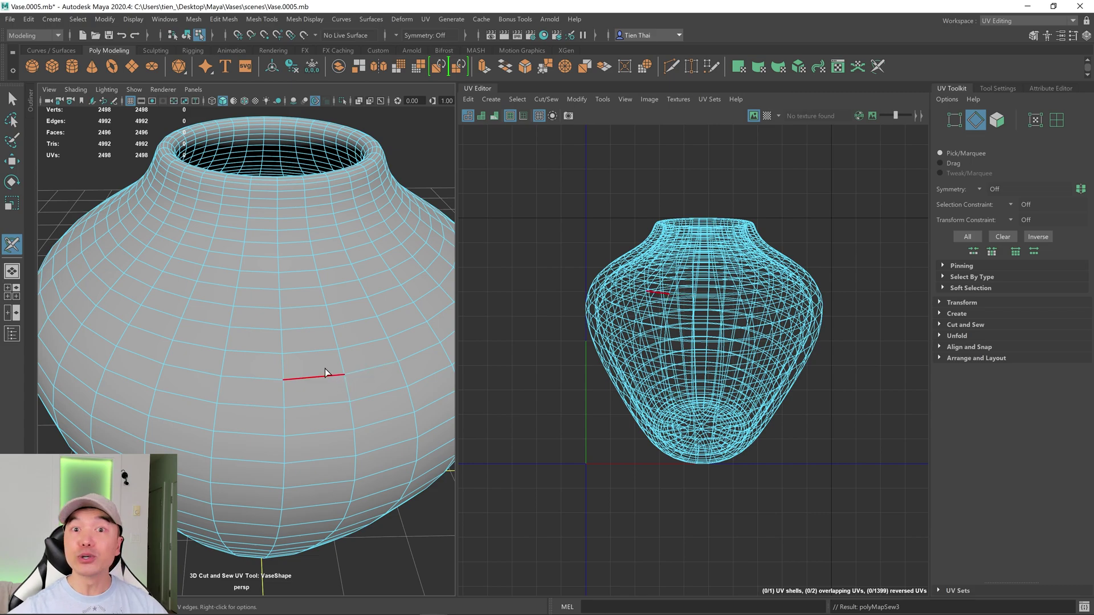
pyautogui.keyDown('alt'); pyautogui.moveTo(319, 363); pyautogui.dragTo(304, 303); pyautogui.keyUp('alt')
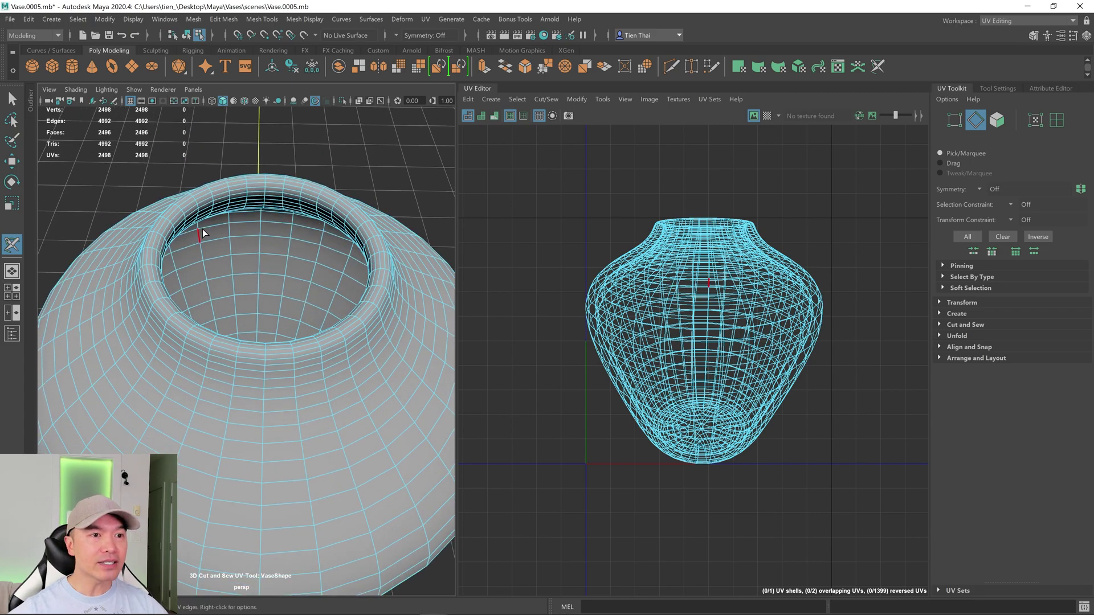
pyautogui.scroll(5, 334, 317)
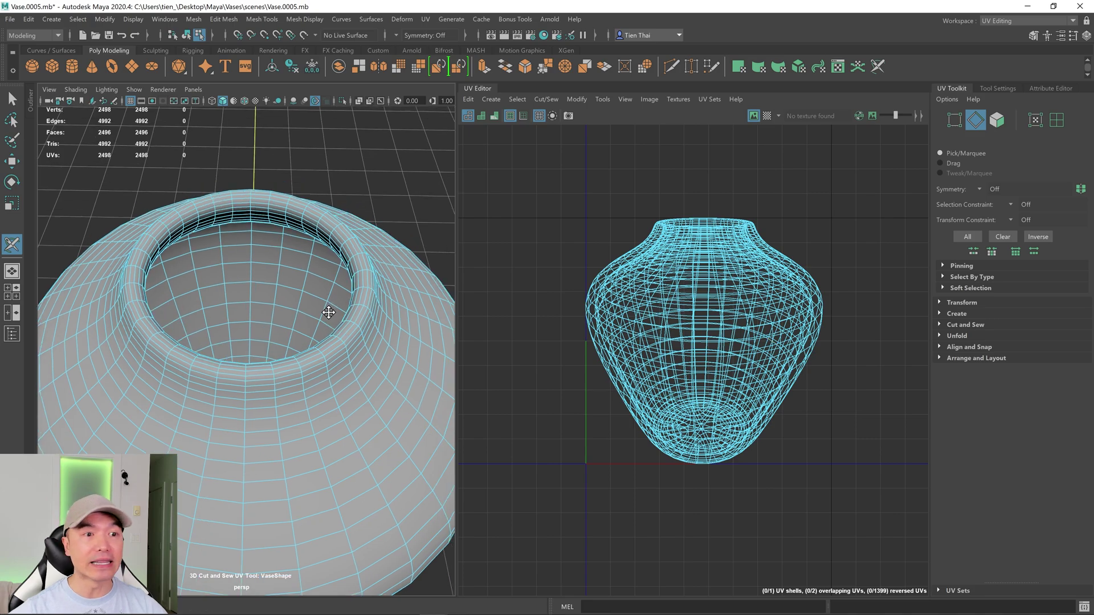
pyautogui.scroll(-3, 306, 332)
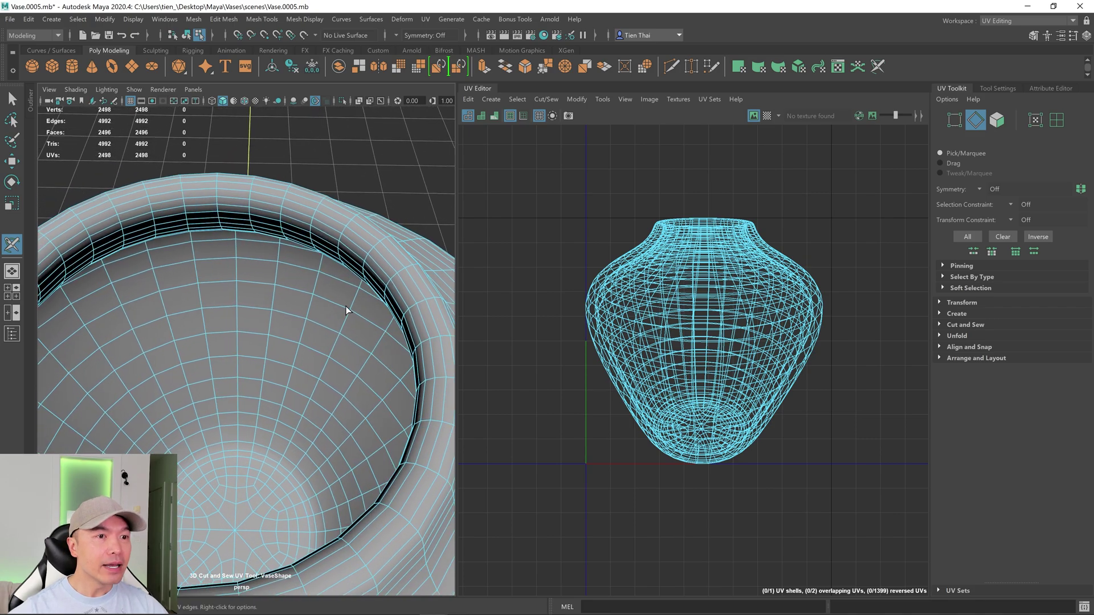
pyautogui.doubleClick(293, 204)
pyautogui.keyDown('alt'); pyautogui.moveTo(378, 359); pyautogui.dragTo(289, 288); pyautogui.keyUp('alt')
pyautogui.keyDown('alt'); pyautogui.moveTo(289, 289); pyautogui.dragTo(363, 330, button='right'); pyautogui.keyUp('alt')
pyautogui.keyDown('alt'); pyautogui.moveTo(363, 331); pyautogui.dragTo(325, 371); pyautogui.keyUp('alt')
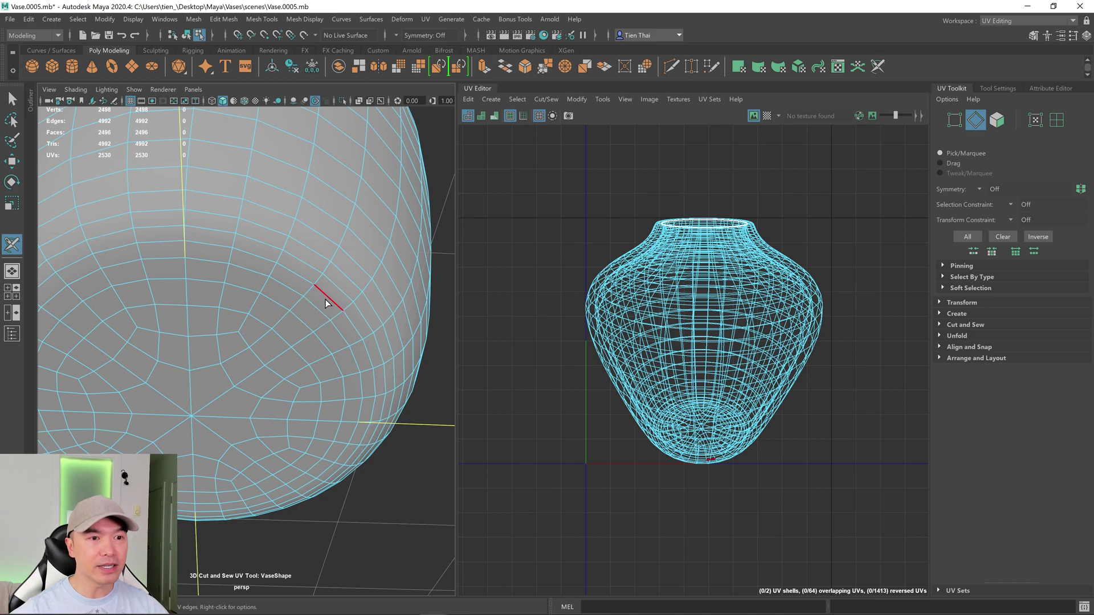
pyautogui.doubleClick(319, 298)
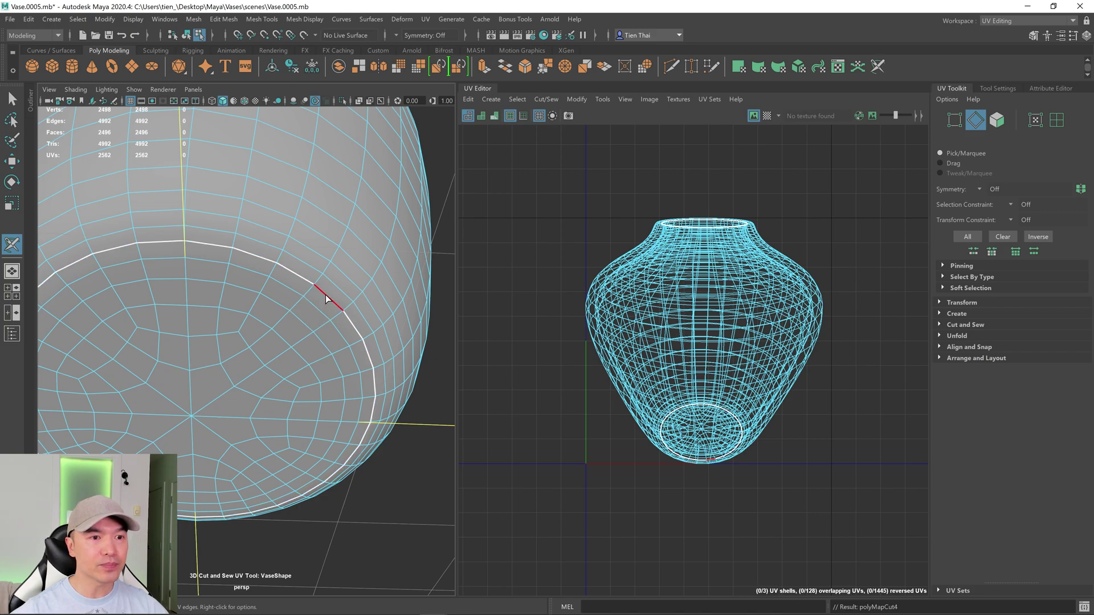
pyautogui.keyDown('alt'); pyautogui.moveTo(310, 220); pyautogui.dragTo(281, 241); pyautogui.keyUp('alt')
pyautogui.scroll(3, 326, 272)
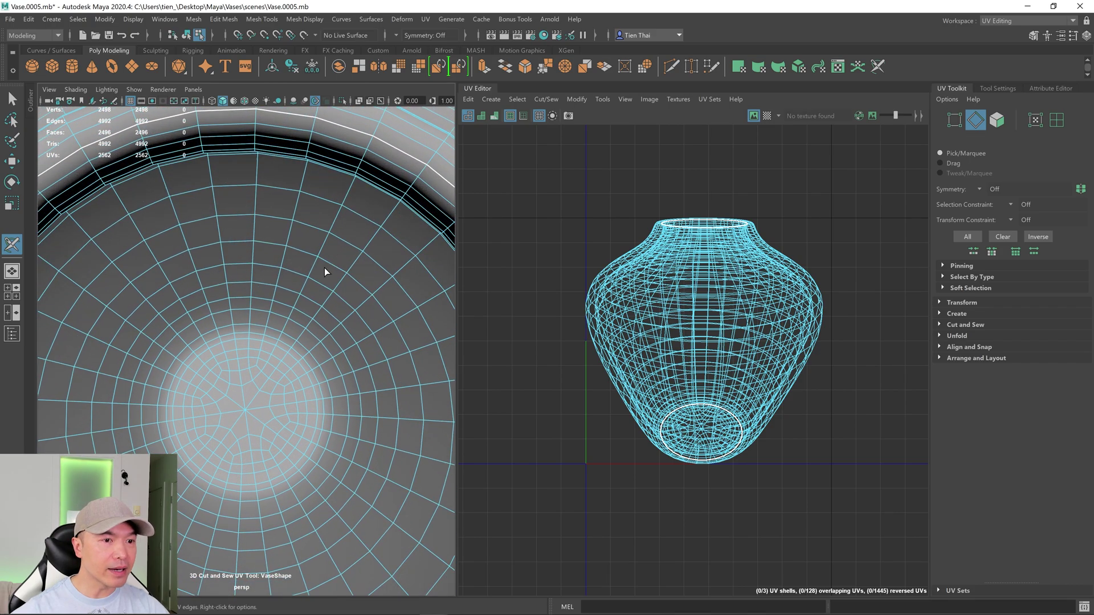
pyautogui.doubleClick(270, 337)
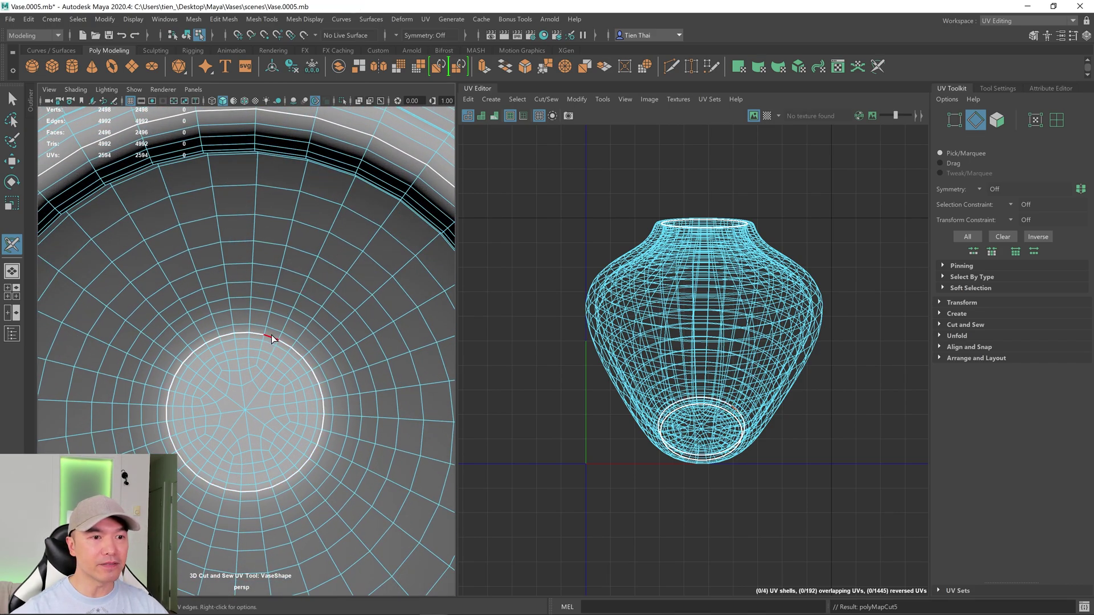
pyautogui.scroll(-5, 276, 345)
pyautogui.keyDown('alt'); pyautogui.moveTo(264, 337); pyautogui.dragTo(261, 330); pyautogui.keyUp('alt')
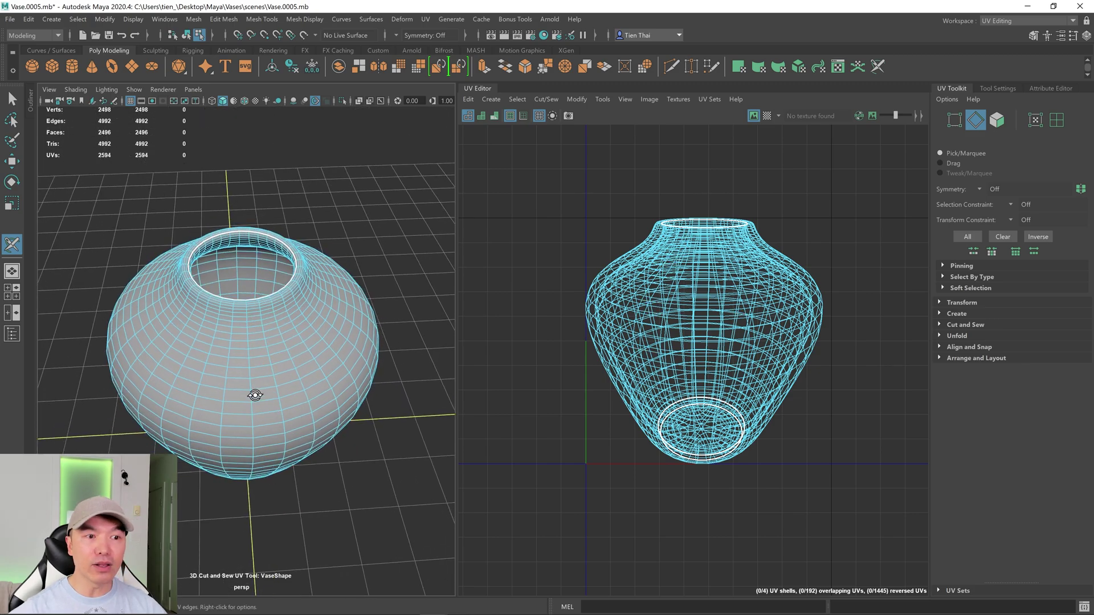
pyautogui.keyDown('alt'); pyautogui.moveTo(254, 396); pyautogui.dragTo(254, 396); pyautogui.keyUp('alt')
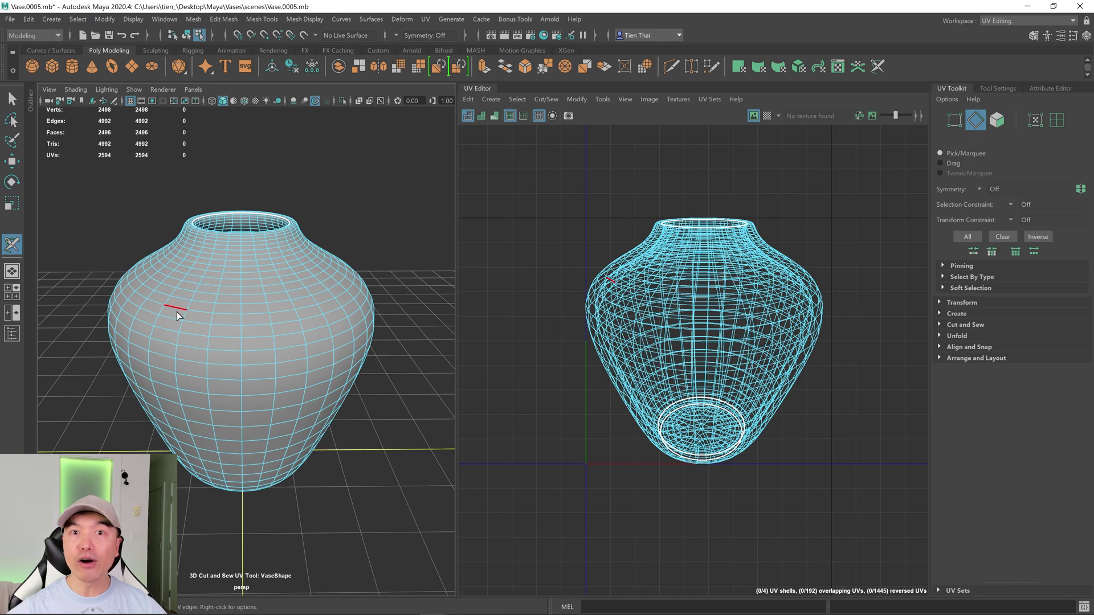
pyautogui.scroll(1, 197, 338)
pyautogui.scroll(1, 197, 338)
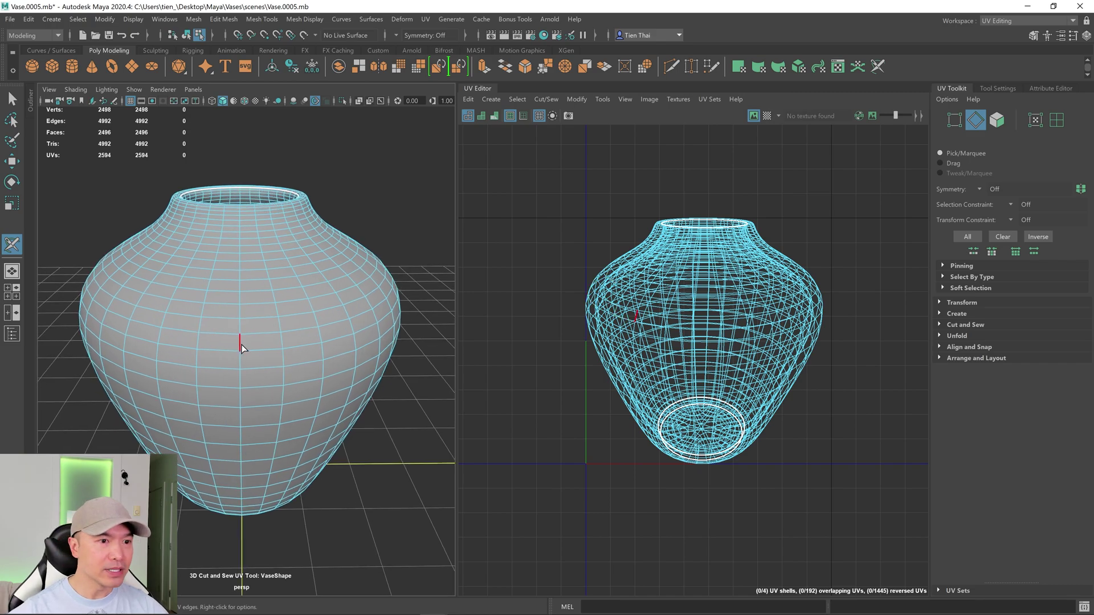
pyautogui.keyDown('alt'); pyautogui.moveTo(239, 346); pyautogui.dragTo(272, 381); pyautogui.keyUp('alt')
# - Cut a vertical UV seam down the outside of the vase
pyautogui.click(234, 336)
pyautogui.doubleClick(233, 337)
pyautogui.keyDown('alt'); pyautogui.moveTo(254, 319); pyautogui.dragTo(228, 362); pyautogui.keyUp('alt')
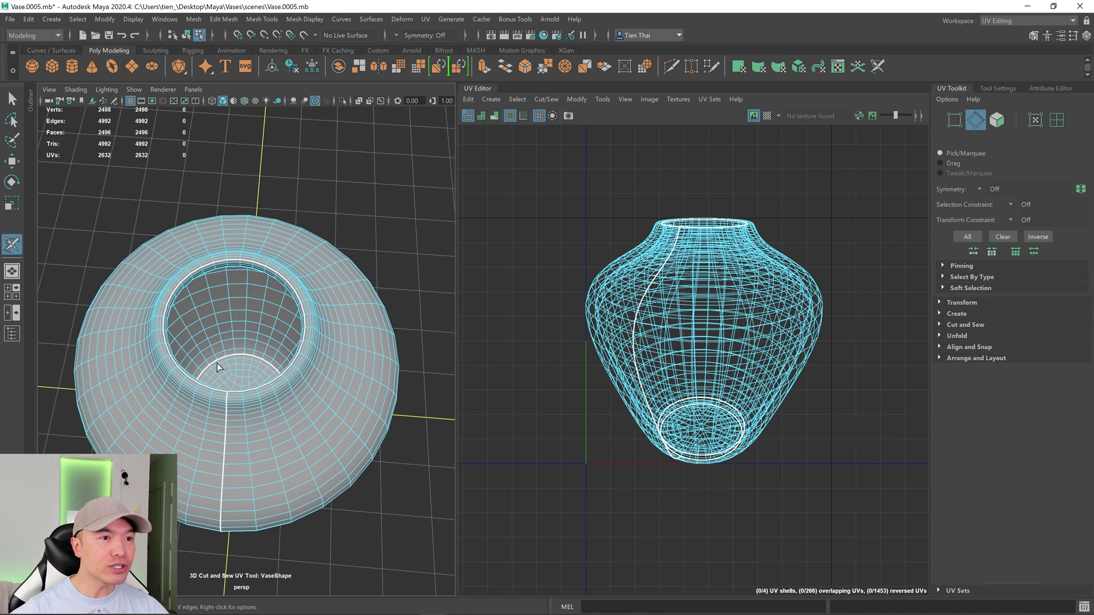
pyautogui.keyDown('alt'); pyautogui.moveTo(254, 411); pyautogui.dragTo(258, 340); pyautogui.keyUp('alt')
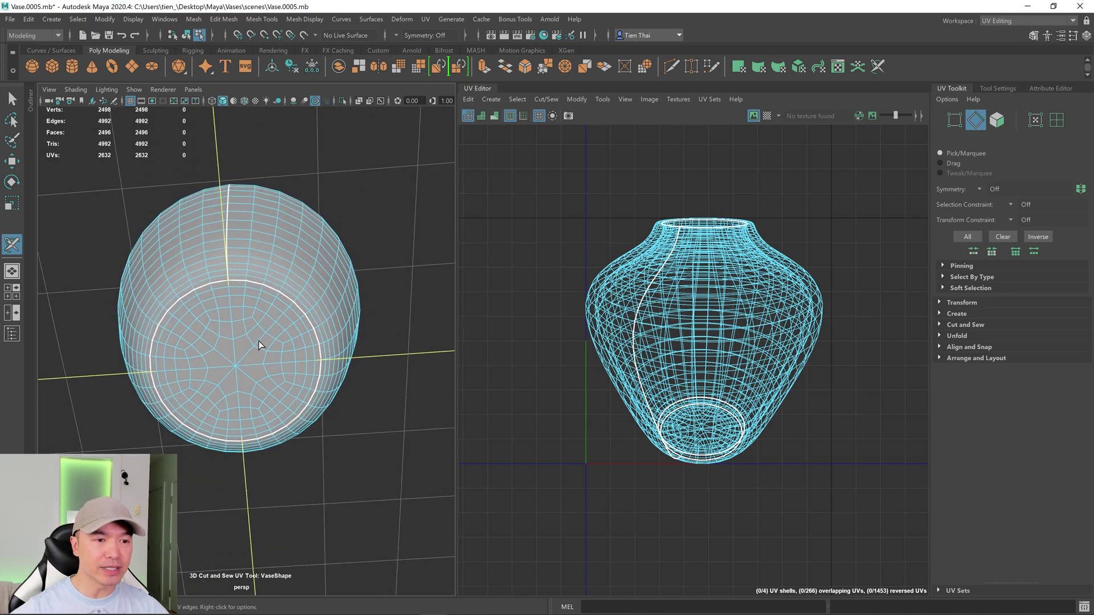
pyautogui.keyDown('alt'); pyautogui.moveTo(263, 303); pyautogui.dragTo(279, 364); pyautogui.keyUp('alt')
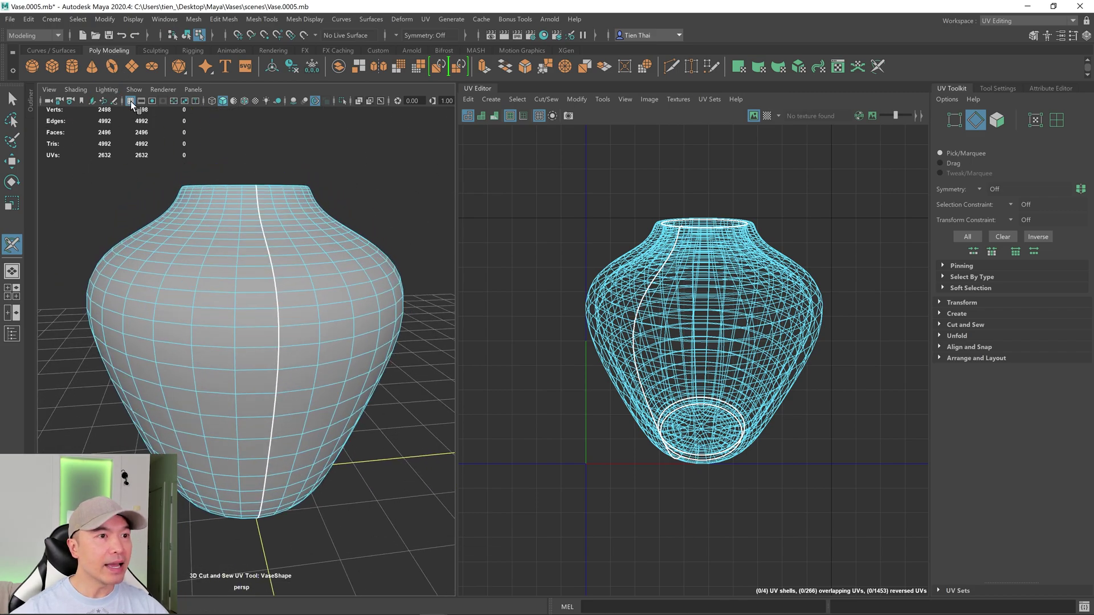
pyautogui.keyDown('alt'); pyautogui.moveTo(235, 286); pyautogui.dragTo(319, 268); pyautogui.keyUp('alt')
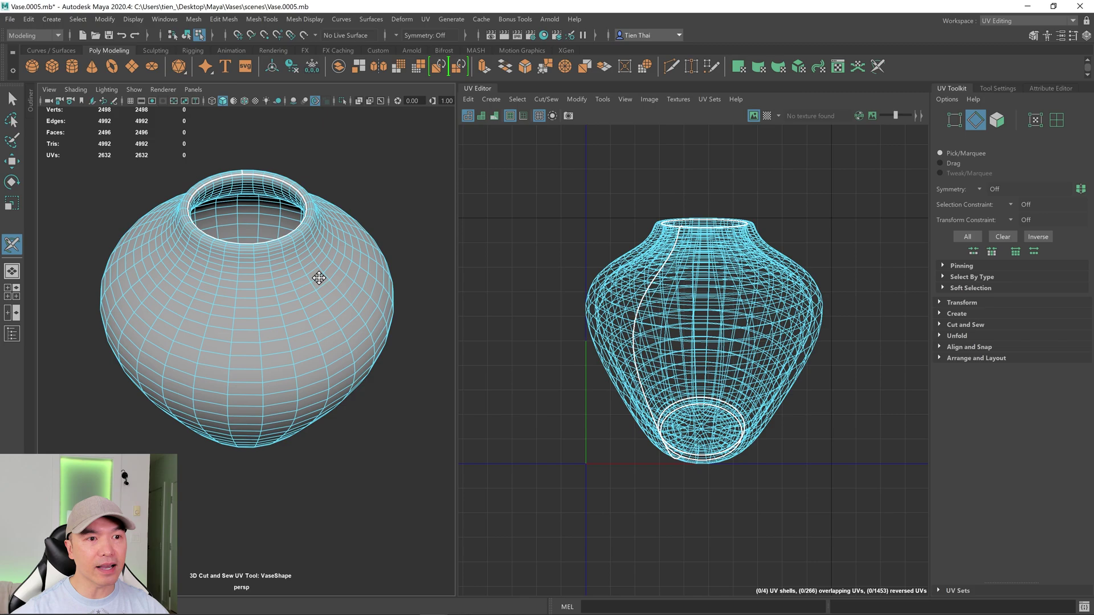
pyautogui.scroll(5, 342, 324)
# - Cut a matching vertical seam down the inside wall and show the ground grid
pyautogui.doubleClick(219, 268)
pyautogui.scroll(-4, 313, 334)
pyautogui.keyDown('alt'); pyautogui.moveTo(312, 335); pyautogui.dragTo(176, 359); pyautogui.keyUp('alt')
pyautogui.click(130, 101)
# - Orbit to inspect the new seams from several angles, then exit the cut tool
pyautogui.scroll(3, 228, 359)
pyautogui.keyDown('alt'); pyautogui.moveTo(300, 353); pyautogui.dragTo(275, 343); pyautogui.keyUp('alt')
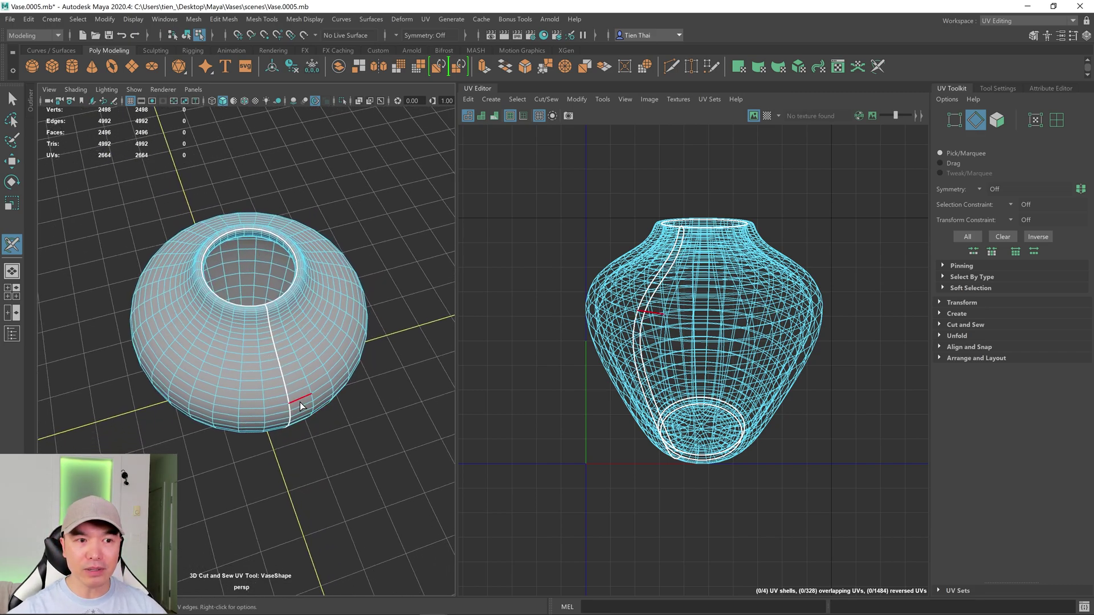
pyautogui.keyDown('alt'); pyautogui.moveTo(298, 399); pyautogui.dragTo(302, 394); pyautogui.keyUp('alt')
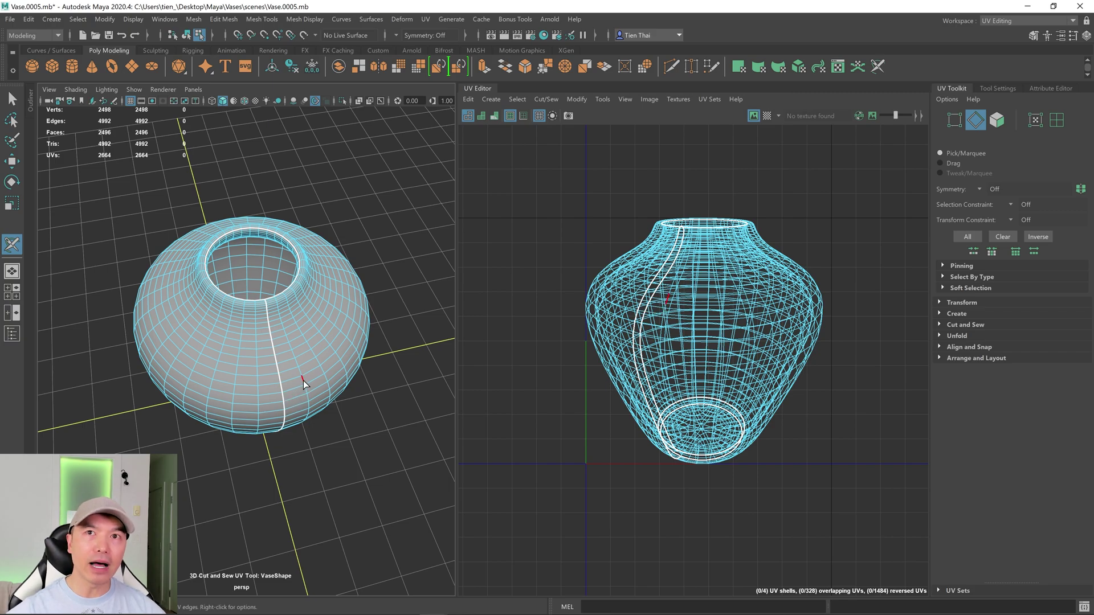
pyautogui.moveTo(251, 381)
pyautogui.keyDown('alt'); pyautogui.mouseDown()
pyautogui.moveTo(232, 384)
pyautogui.moveTo(244, 382)
pyautogui.mouseUp(); pyautogui.keyUp('alt')
pyautogui.keyDown('alt'); pyautogui.moveTo(227, 209); pyautogui.dragTo(342, 237); pyautogui.keyUp('alt')
pyautogui.keyDown('alt'); pyautogui.moveTo(164, 410); pyautogui.dragTo(275, 344); pyautogui.keyUp('alt')
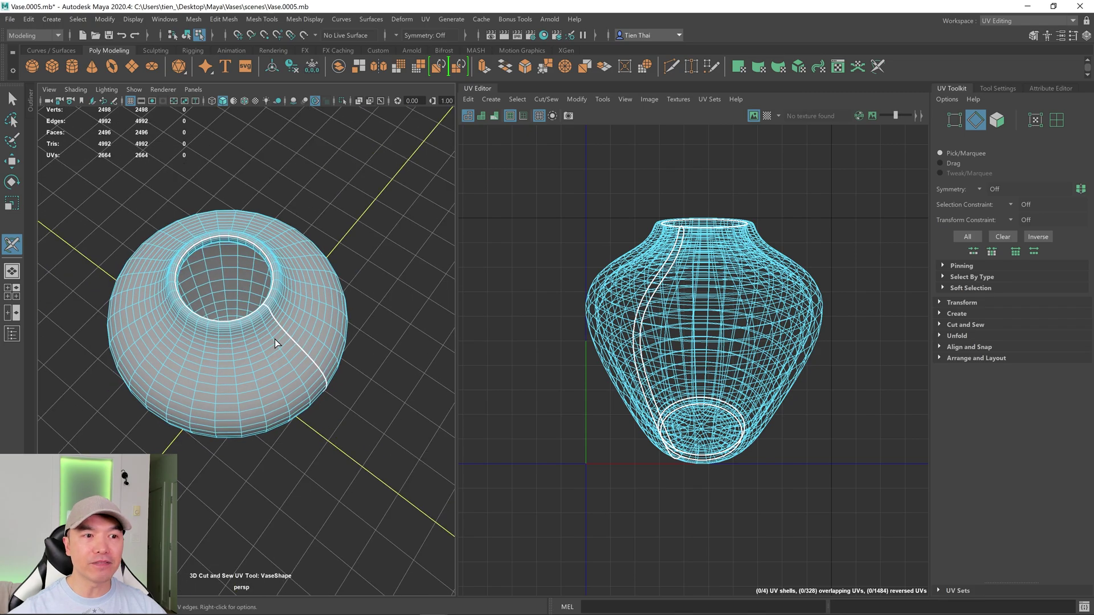
pyautogui.keyDown('alt'); pyautogui.moveTo(317, 305); pyautogui.dragTo(297, 300); pyautogui.keyUp('alt')
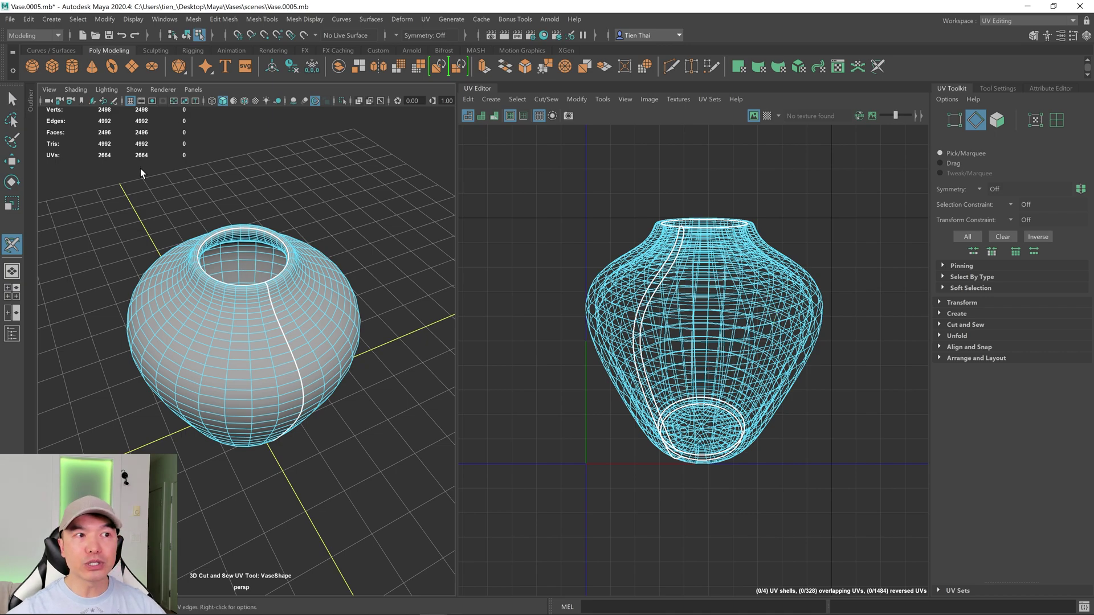
pyautogui.press('q')
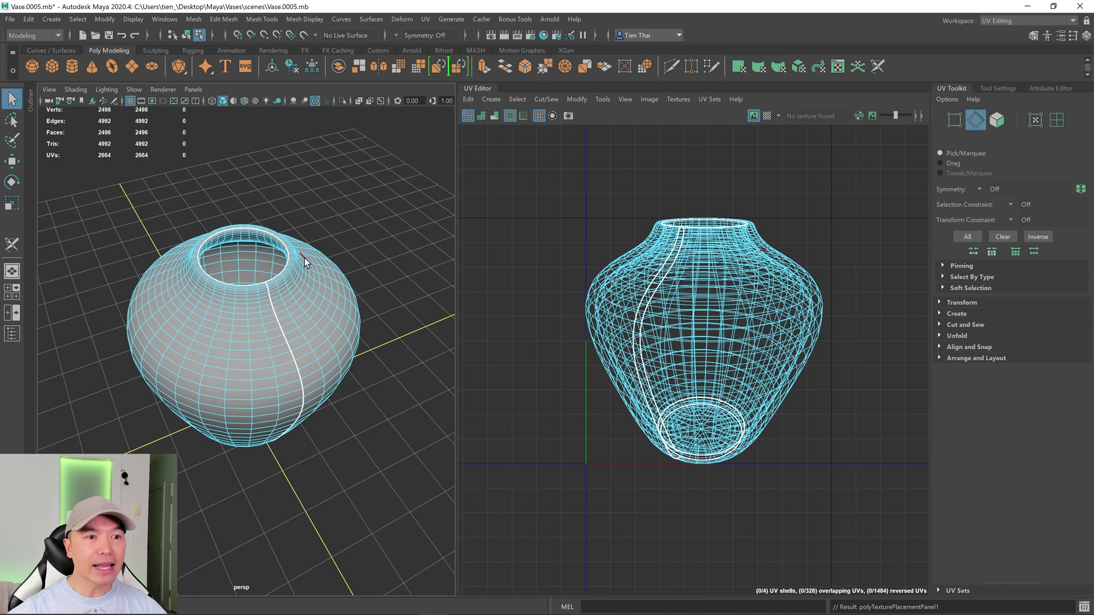
# - Select the whole vase and switch the UV Editor to UV Shell selection
pyautogui.moveTo(304, 258); pyautogui.dragTo(367, 219, button='right')
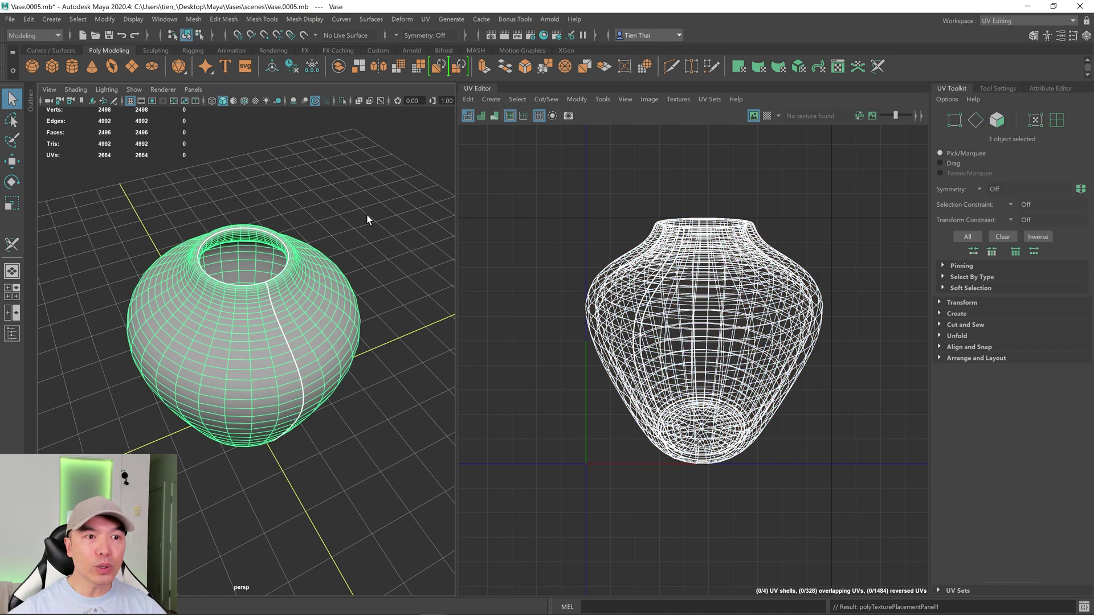
pyautogui.click(311, 301)
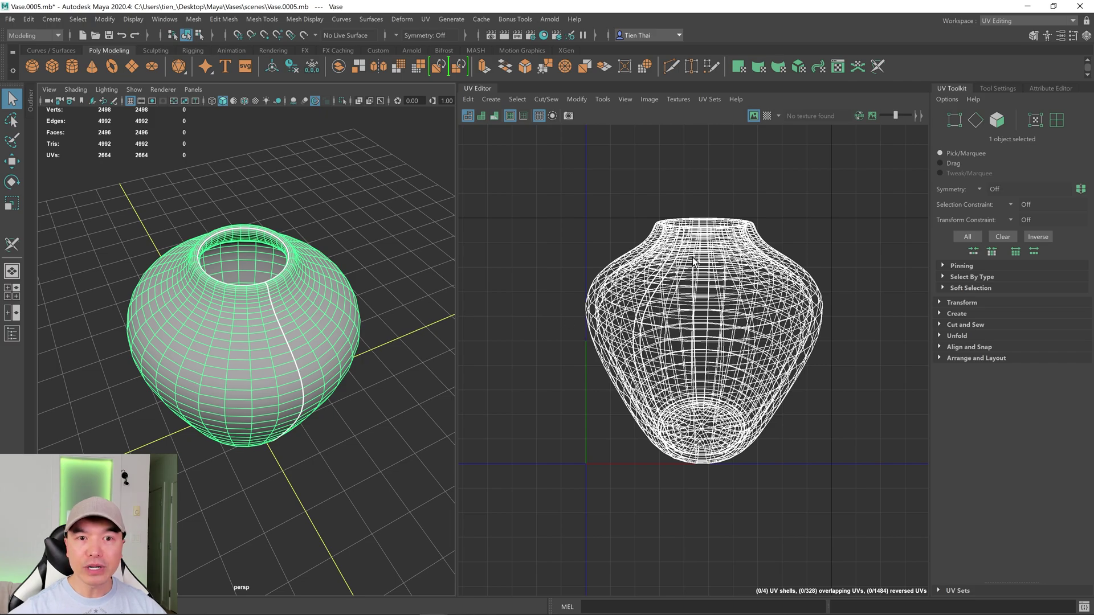
pyautogui.moveTo(705, 252); pyautogui.dragTo(644, 234, button='right')
# - Move the overlapping wall and base-disc shells apart so all four shells sit separately
pyautogui.click(698, 291)
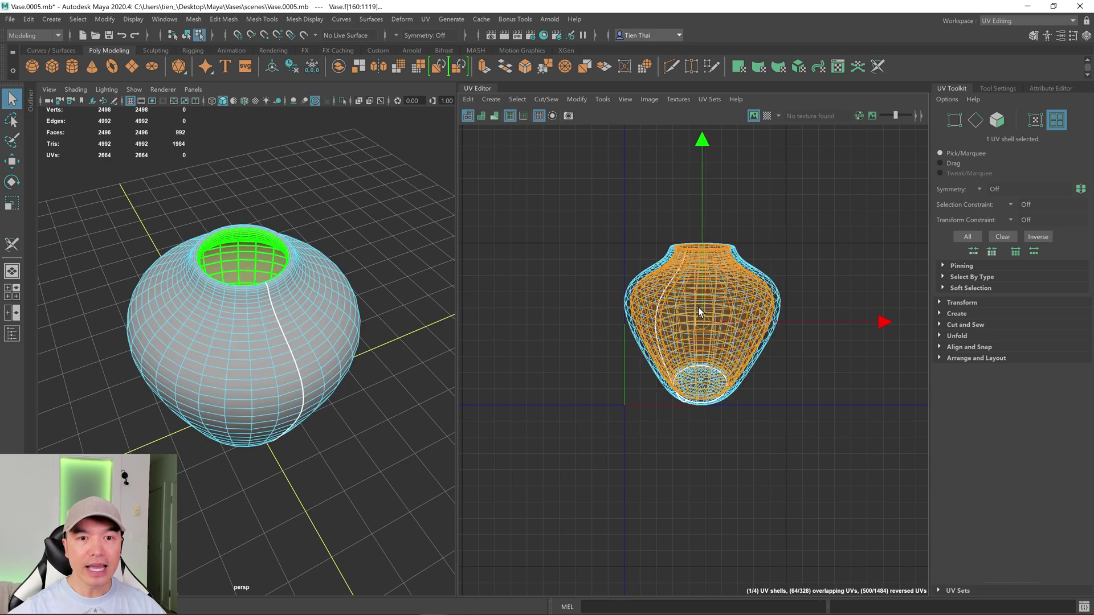
pyautogui.press('w')
pyautogui.moveTo(704, 315); pyautogui.dragTo(565, 227)
pyautogui.click(699, 302)
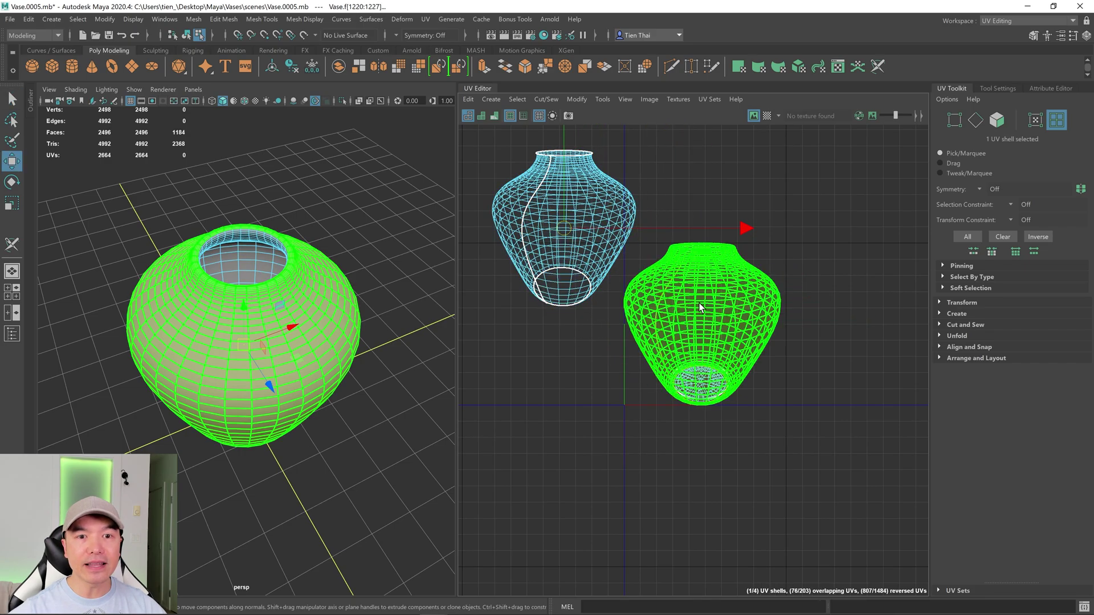
pyautogui.click(685, 344)
pyautogui.moveTo(685, 344); pyautogui.dragTo(595, 402)
pyautogui.click(687, 385)
pyautogui.moveTo(705, 380); pyautogui.dragTo(712, 316)
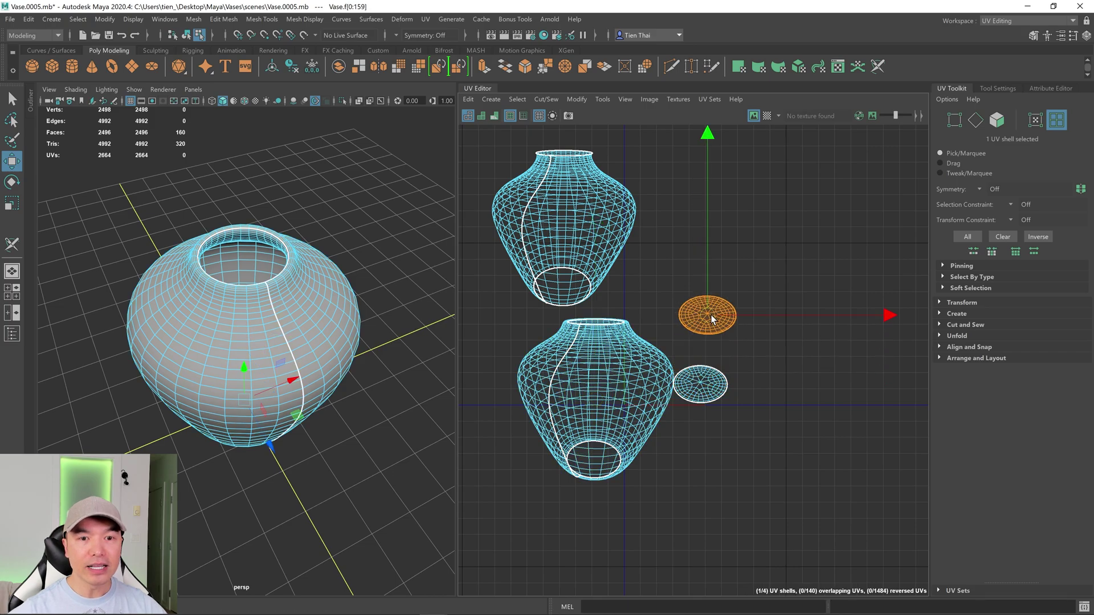
pyautogui.scroll(-3, 758, 308)
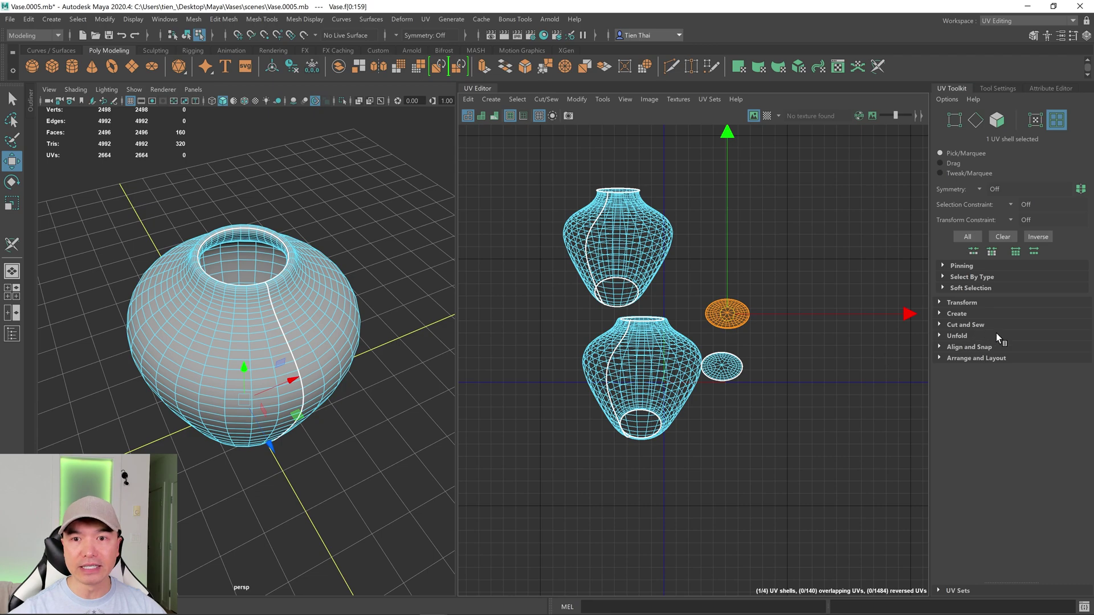
# - Unfold all four vase UV shells with the UV Toolkit's Unfold command
pyautogui.click(955, 336)
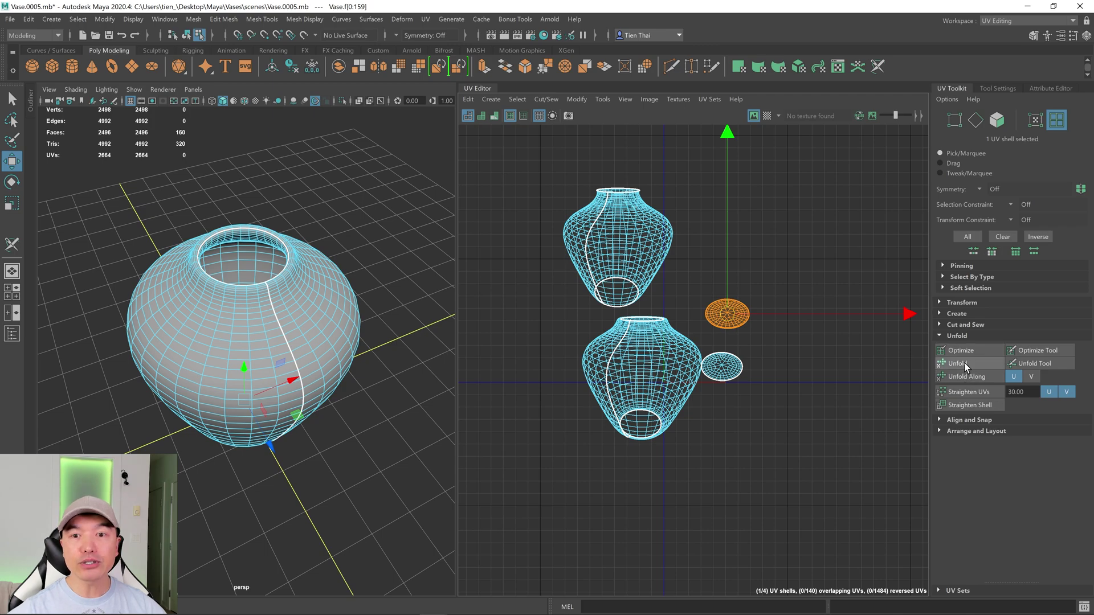
pyautogui.moveTo(528, 156); pyautogui.dragTo(783, 497)
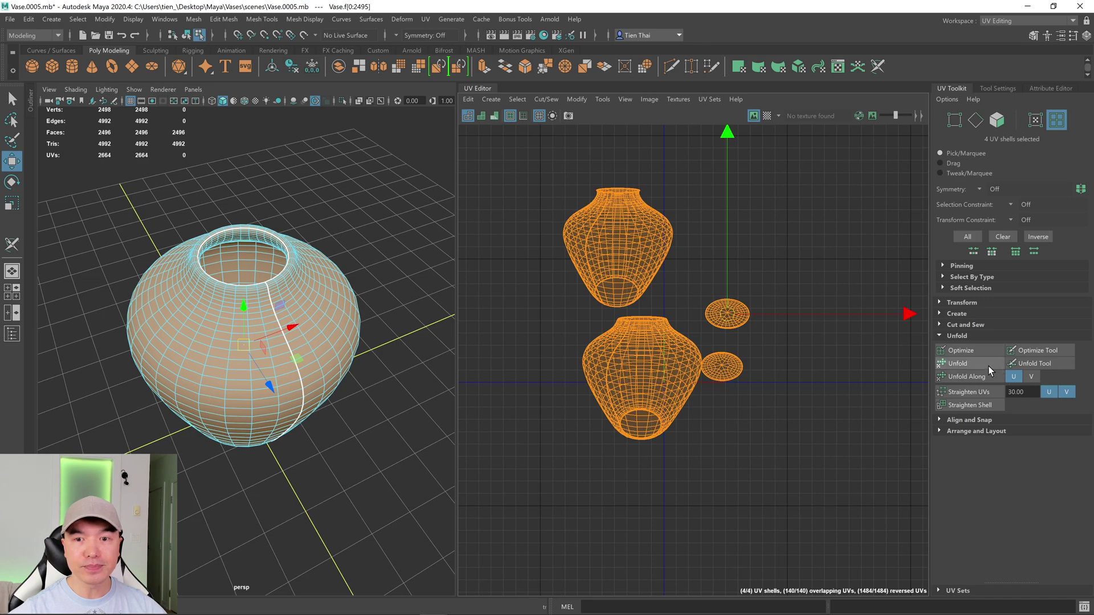
pyautogui.click(962, 363)
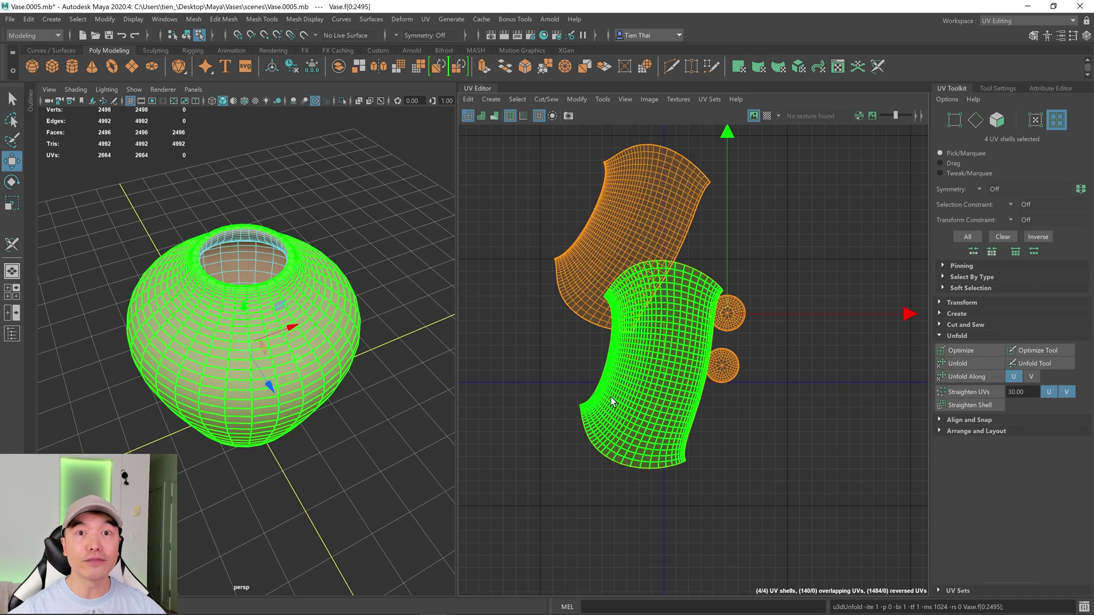
pyautogui.click(940, 336)
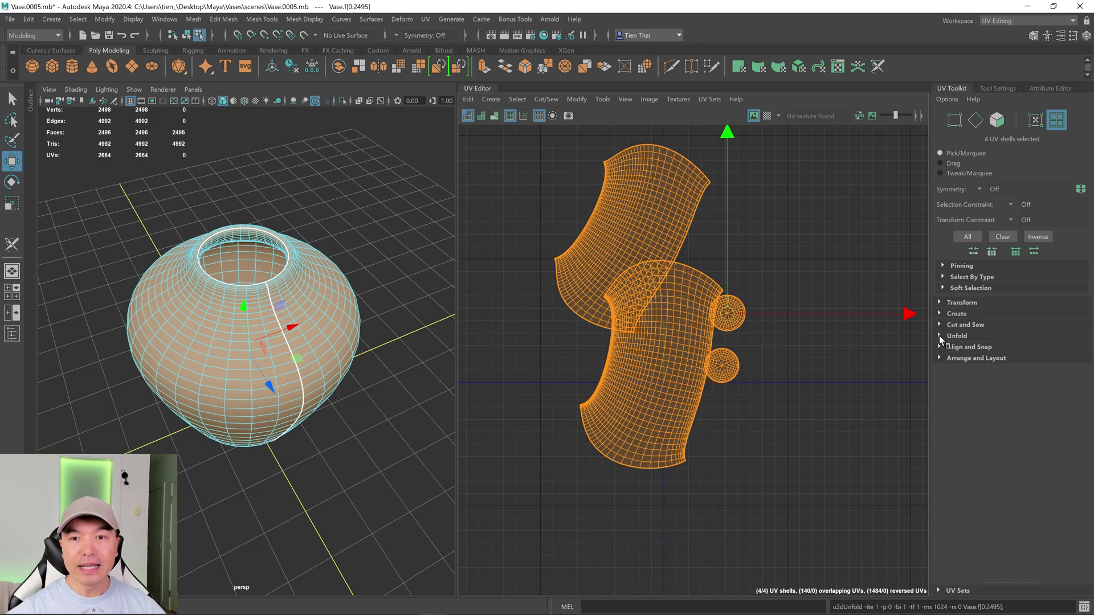
pyautogui.click(969, 359)
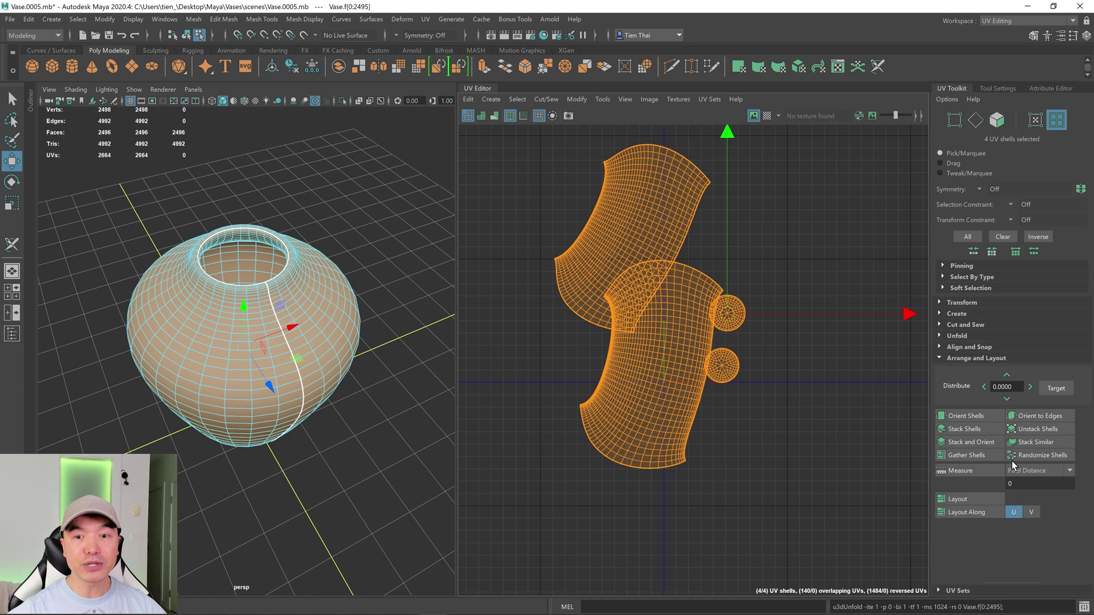
# - Orient the unfolded shells upright with Orient Shells and frame them in the UV view
pyautogui.click(967, 415)
pyautogui.scroll(-2, 748, 376)
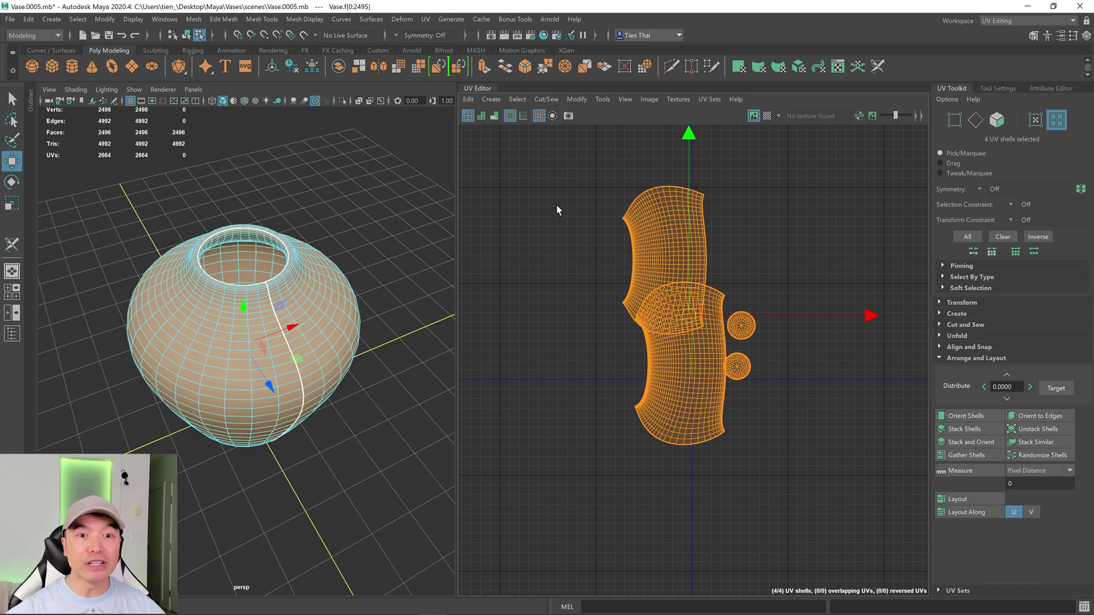
pyautogui.rightClick(766, 196)
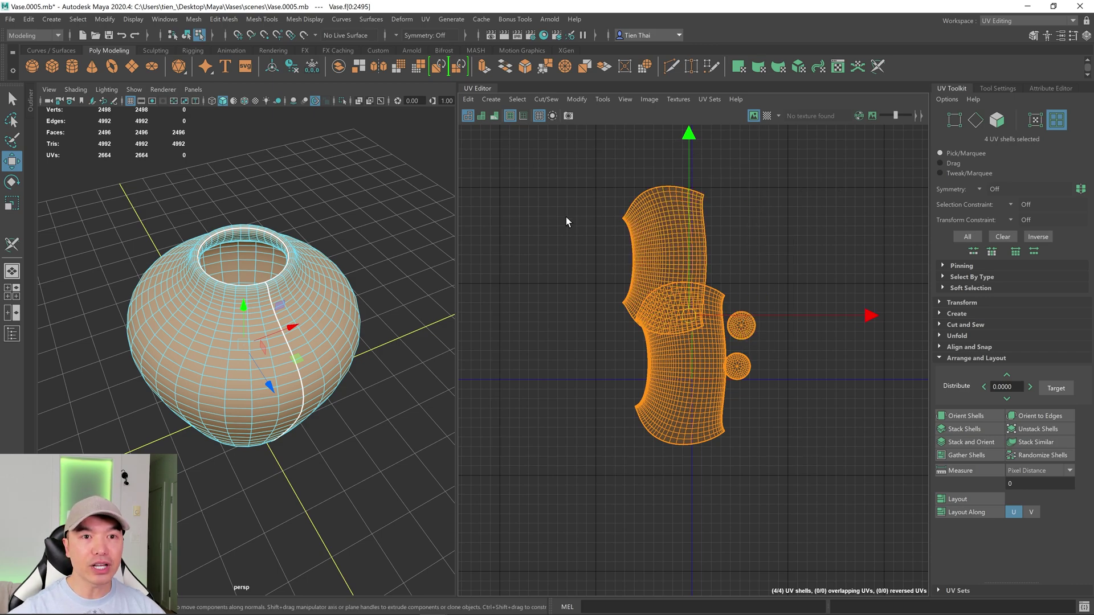
pyautogui.press('f')
pyautogui.click(580, 99)
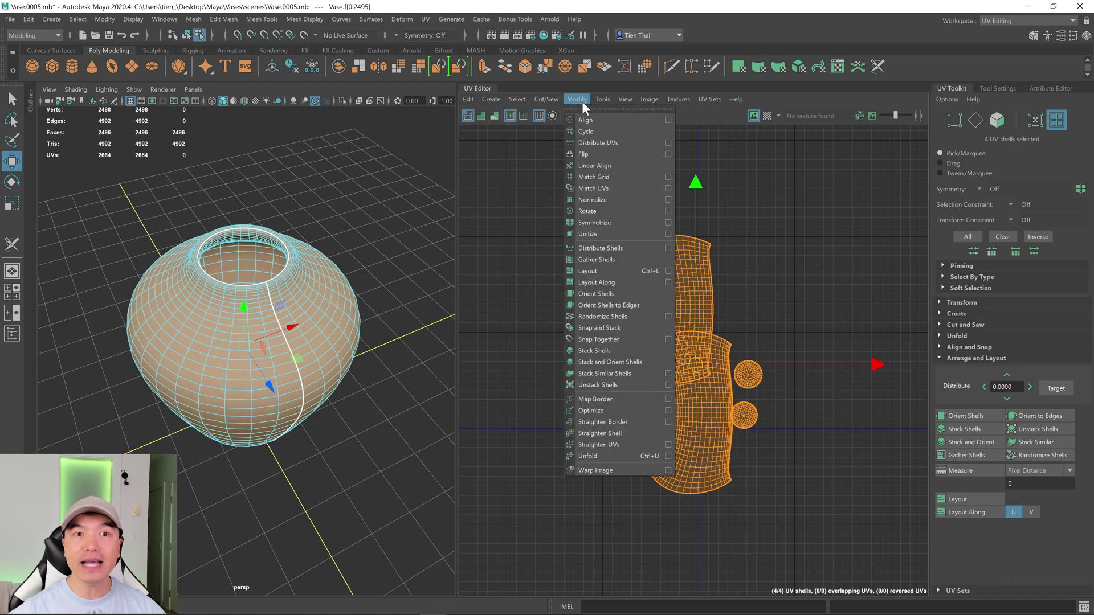
# - Reset the Layout UVs options to their default settings
pyautogui.click(668, 272)
pyautogui.moveTo(297, 180); pyautogui.dragTo(455, 145)
pyautogui.click(306, 156)
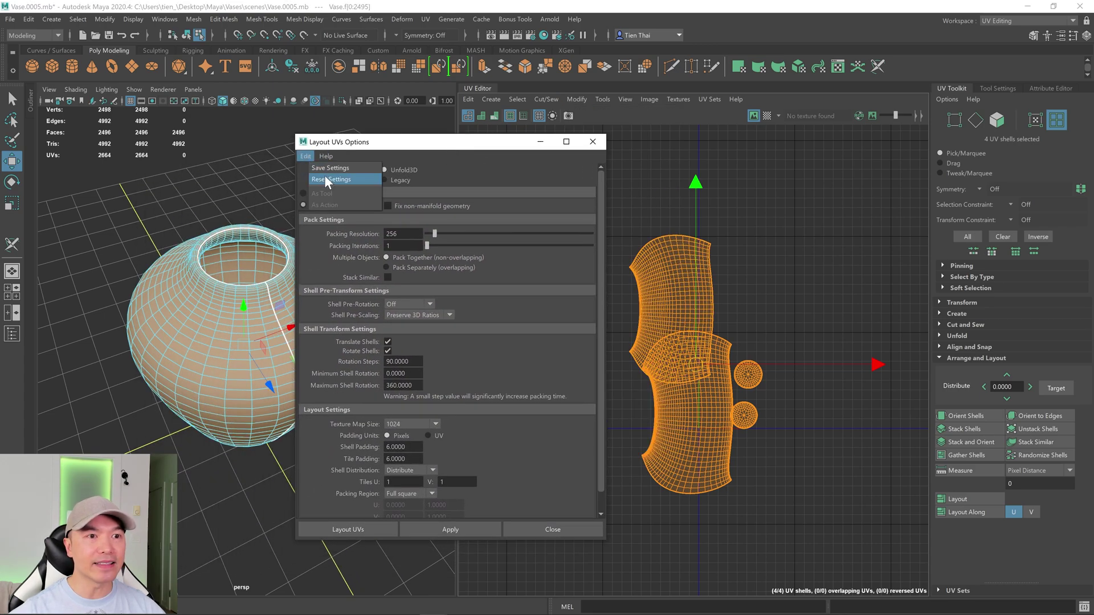
pyautogui.click(325, 179)
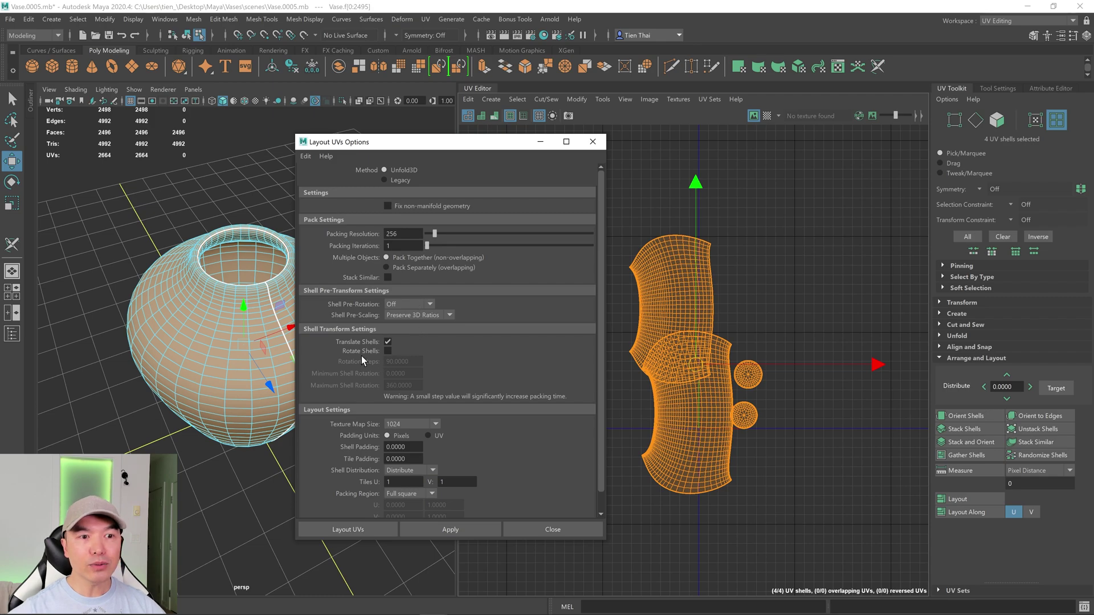
# - Enable Rotate Shells, set shell and tile padding to 6, and lay out the UVs
pyautogui.click(388, 351)
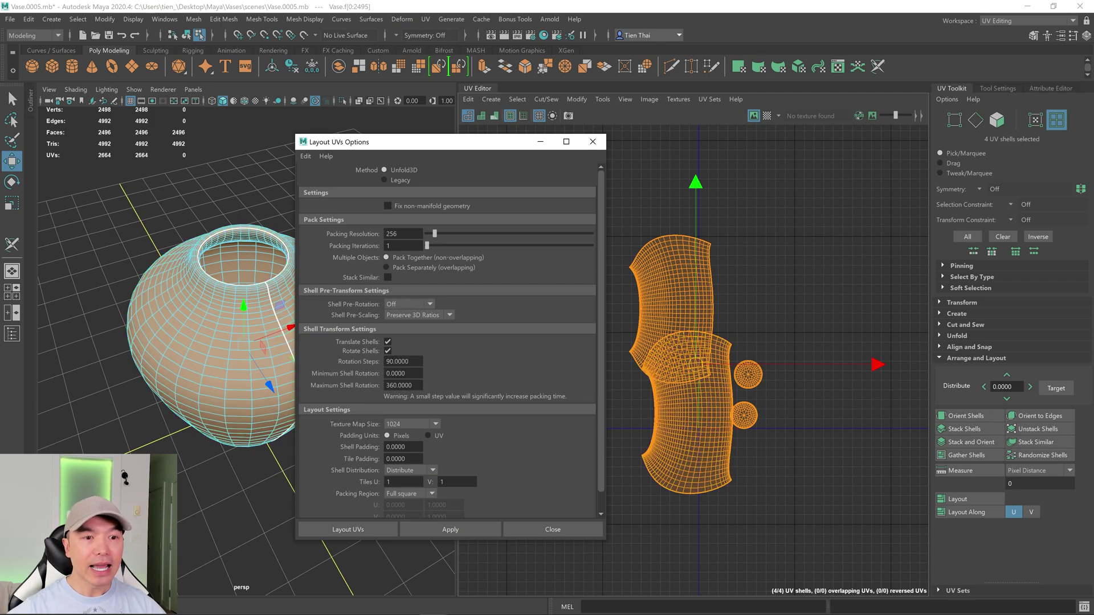
pyautogui.doubleClick(403, 447)
pyautogui.write('6')
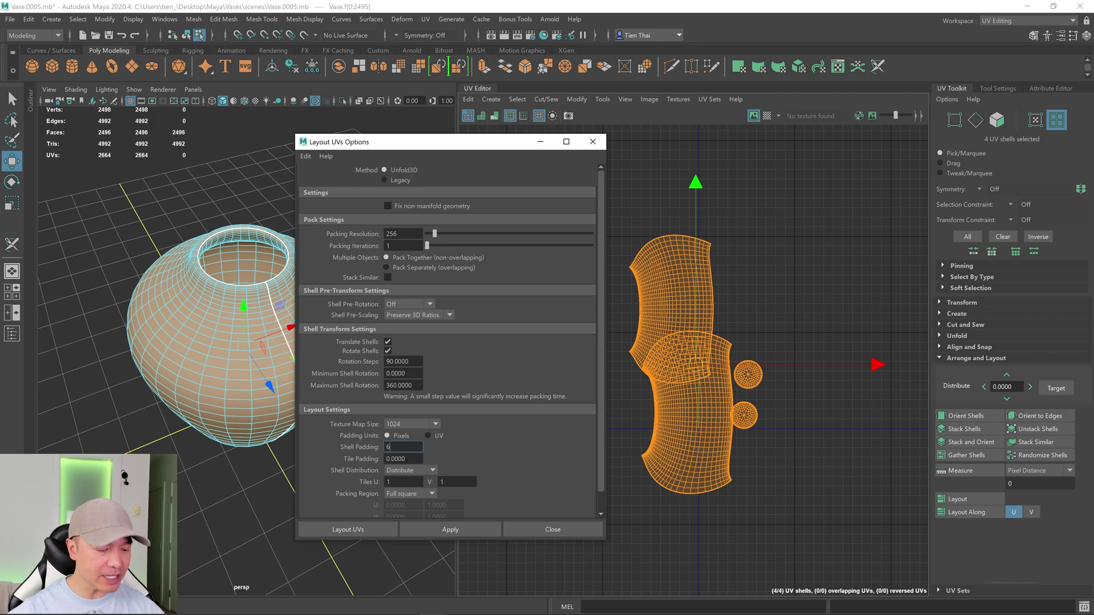
pyautogui.press('Tab')
pyautogui.write('6')
pyautogui.press('Return')
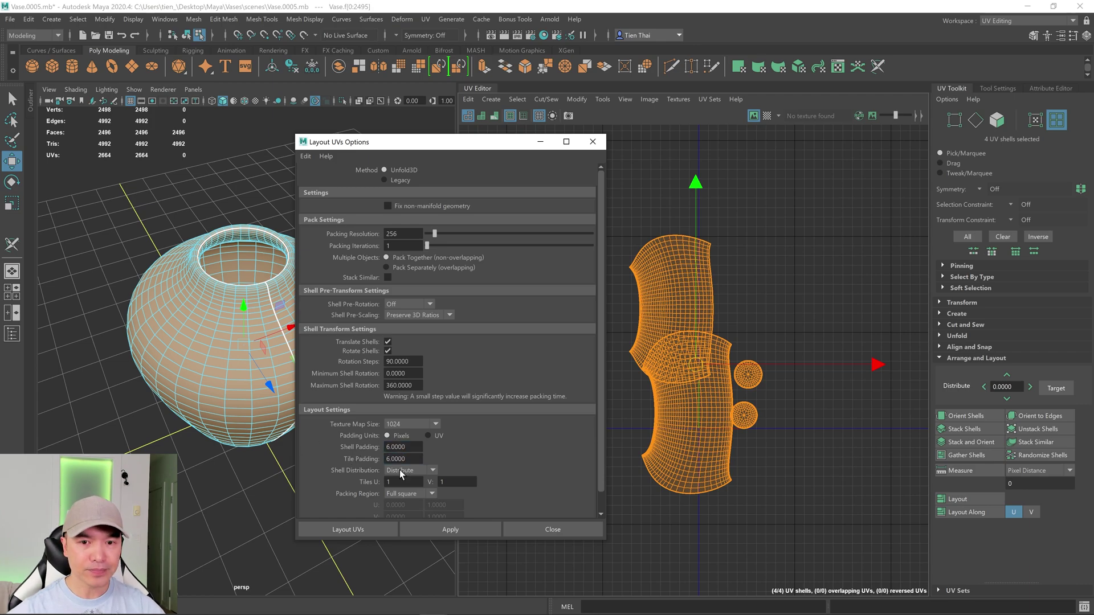
pyautogui.click(361, 528)
pyautogui.keyDown('alt'); pyautogui.moveTo(707, 432); pyautogui.dragTo(586, 454, button='right'); pyautogui.keyUp('alt')
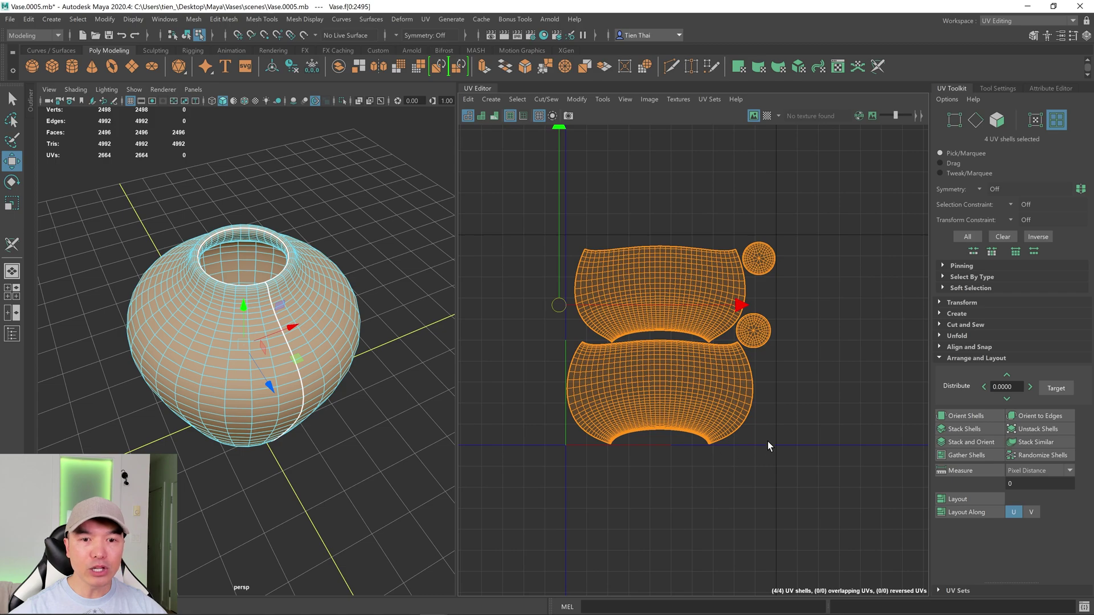
# - Brighten the UV grid's tile lines marking the 0–1 boundary and widen the UV Editor panel
pyautogui.keyDown('alt'); pyautogui.moveTo(798, 362); pyautogui.dragTo(735, 466, button='middle'); pyautogui.keyUp('alt')
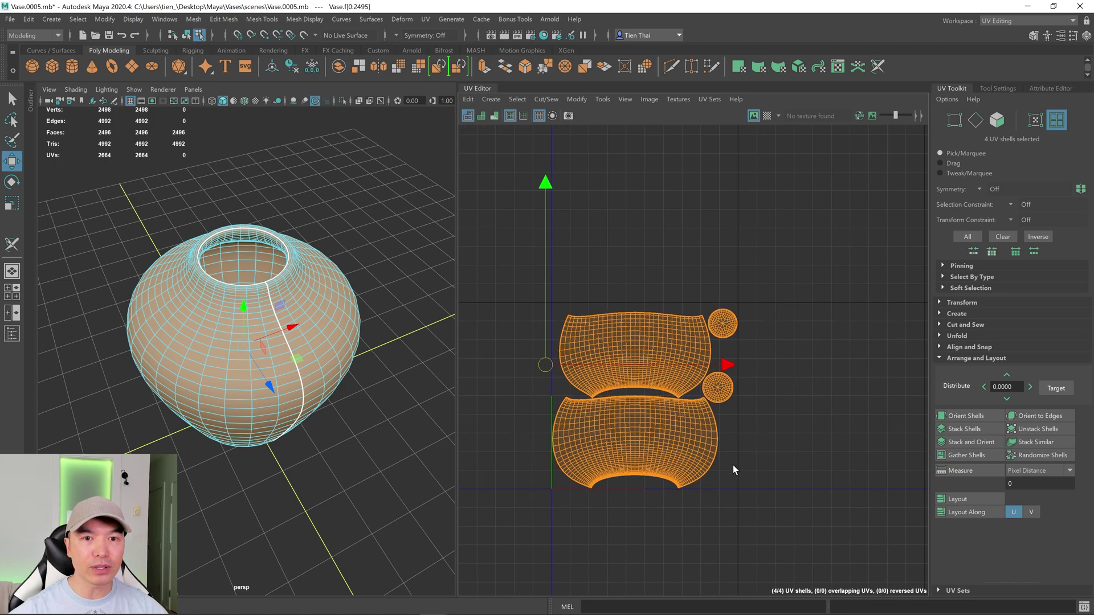
pyautogui.click(624, 99)
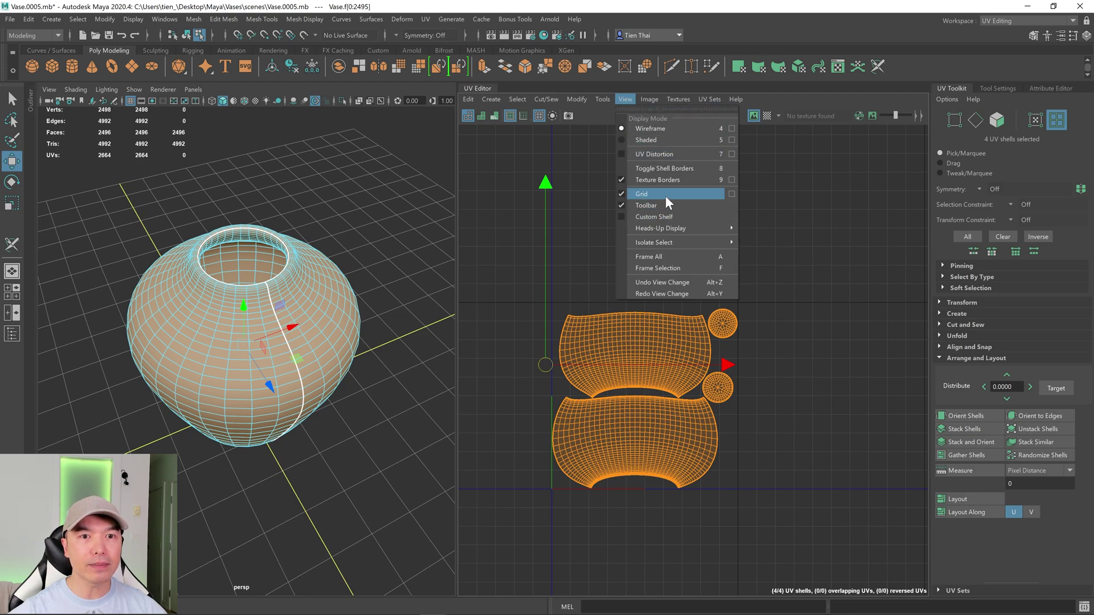
pyautogui.click(731, 194)
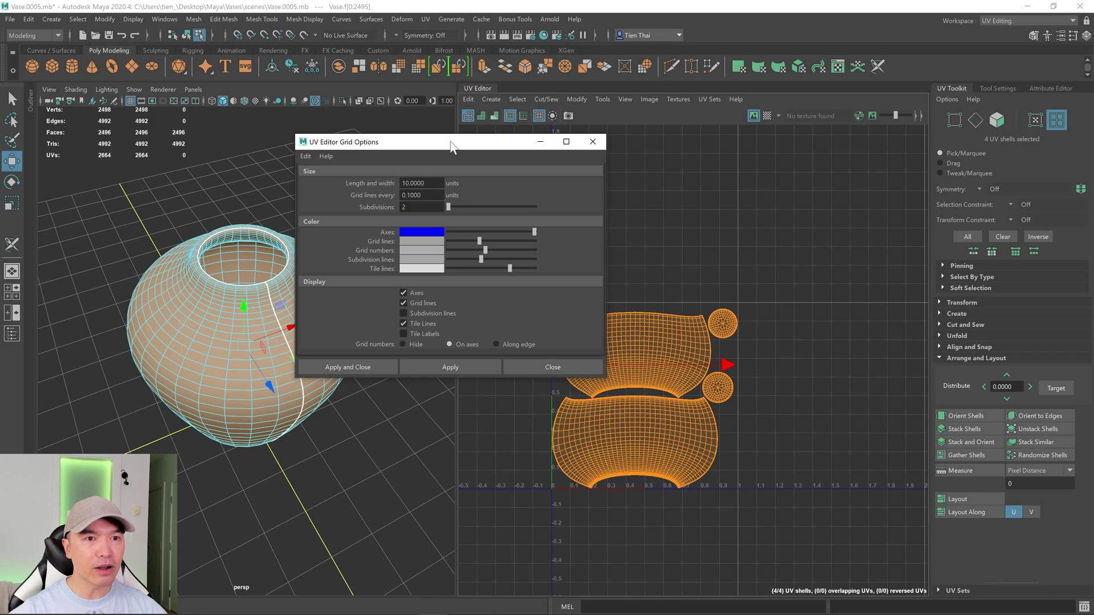
pyautogui.moveTo(451, 145); pyautogui.dragTo(330, 145)
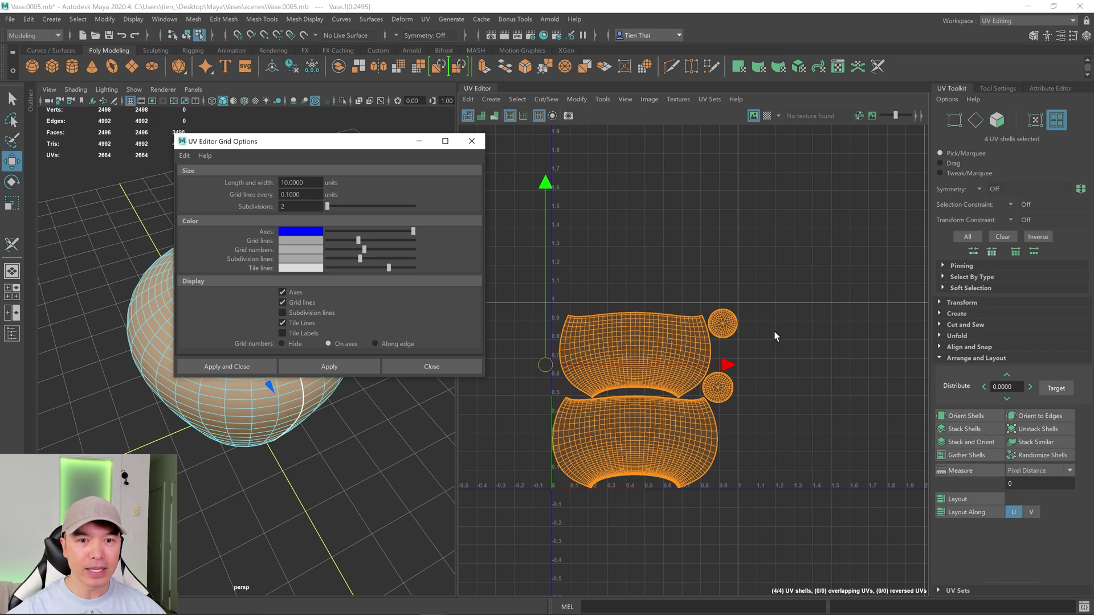
pyautogui.moveTo(391, 268); pyautogui.dragTo(395, 268)
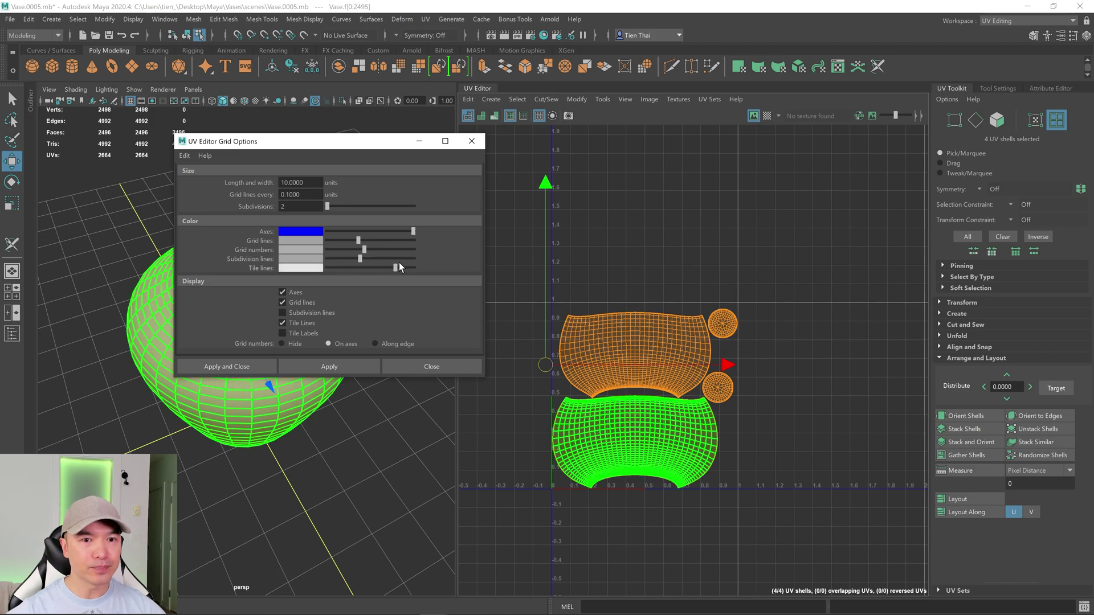
pyautogui.click(472, 140)
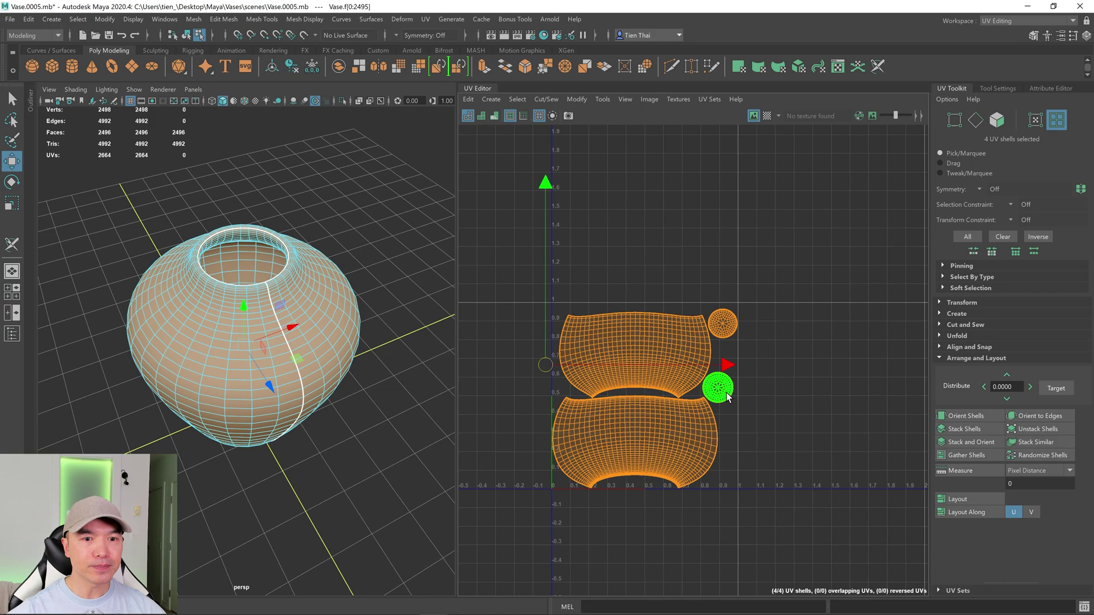
pyautogui.scroll(3, 722, 387)
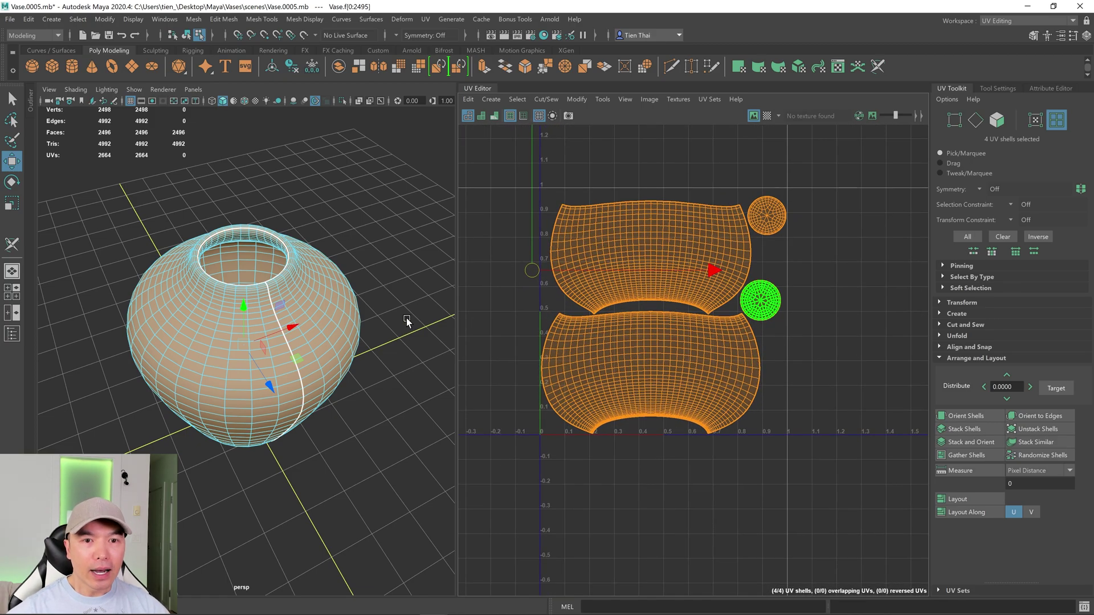
pyautogui.moveTo(456, 312); pyautogui.dragTo(312, 311)
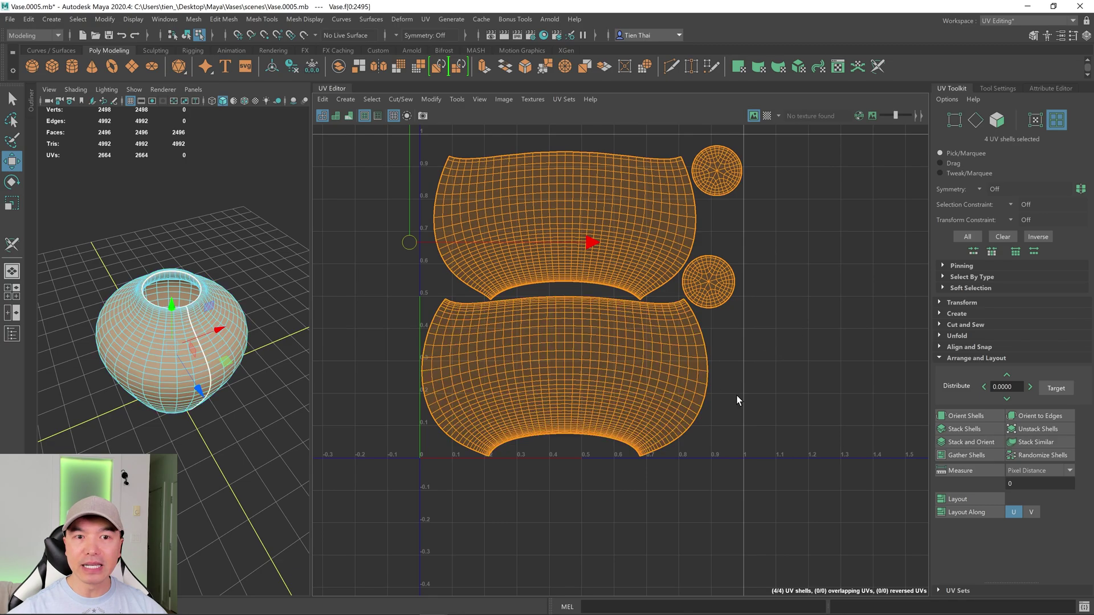
# - Turn on Shaded UVs and select each of the four shells in turn to inspect them
pyautogui.scroll(-2, 682, 440)
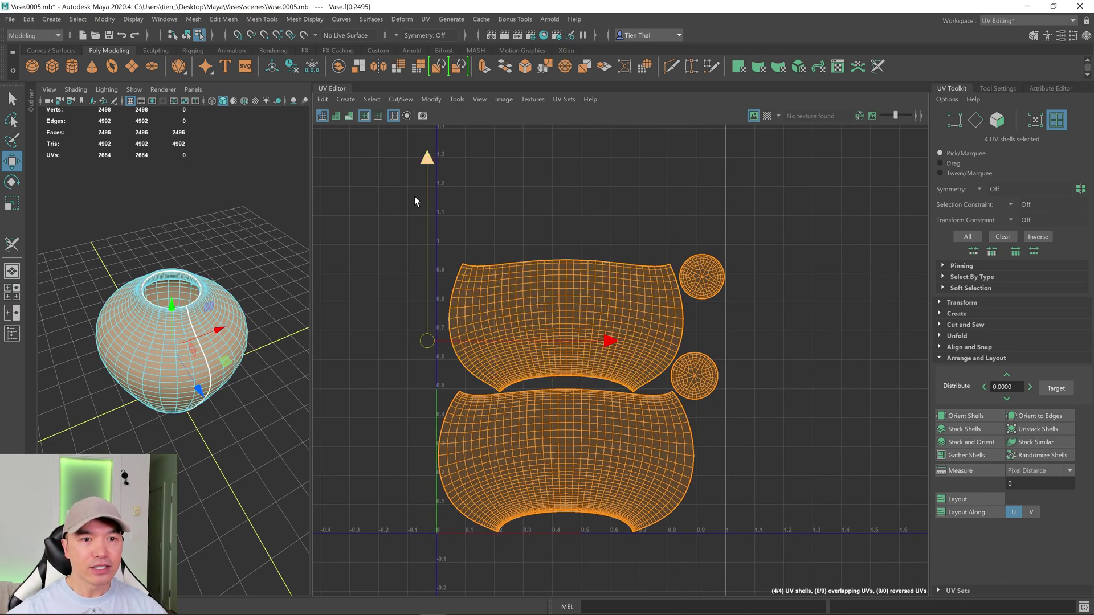
pyautogui.click(338, 118)
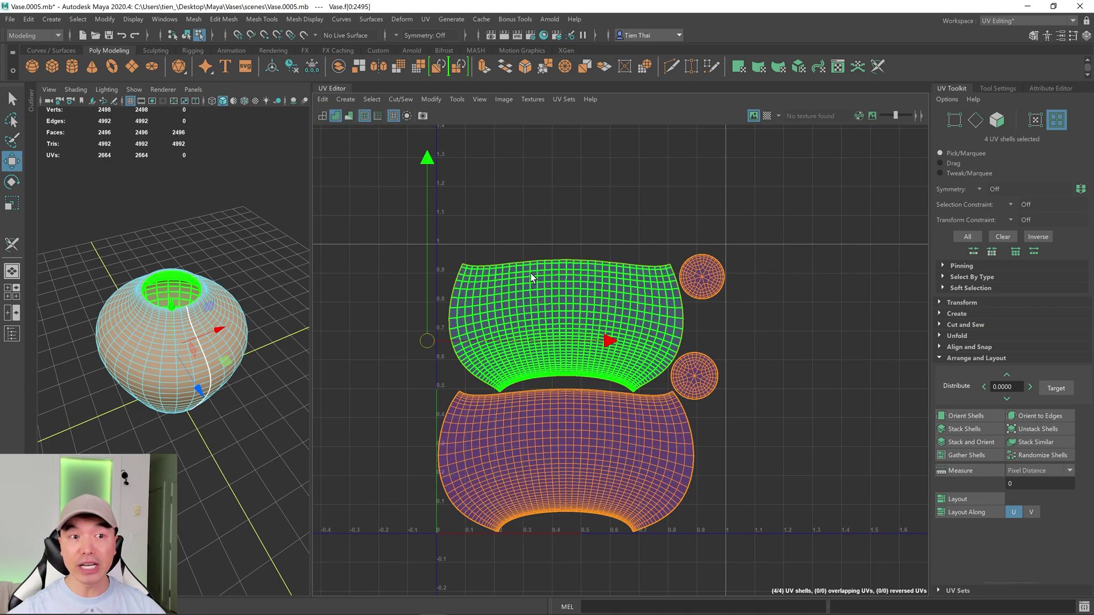
pyautogui.click(528, 204)
pyautogui.click(487, 264)
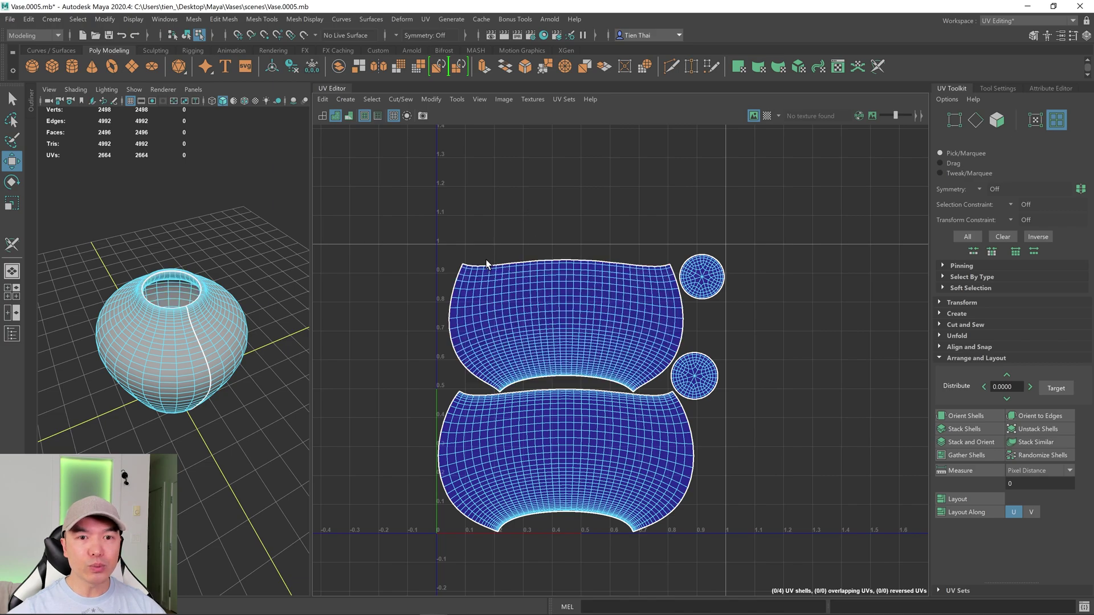
pyautogui.click(626, 419)
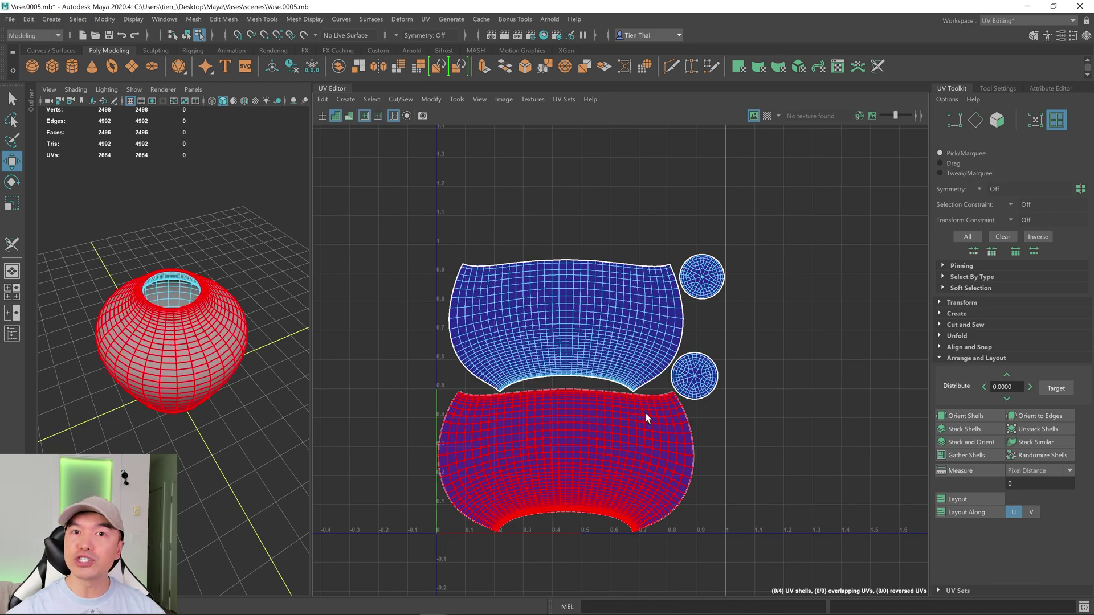
pyautogui.click(694, 377)
pyautogui.click(646, 196)
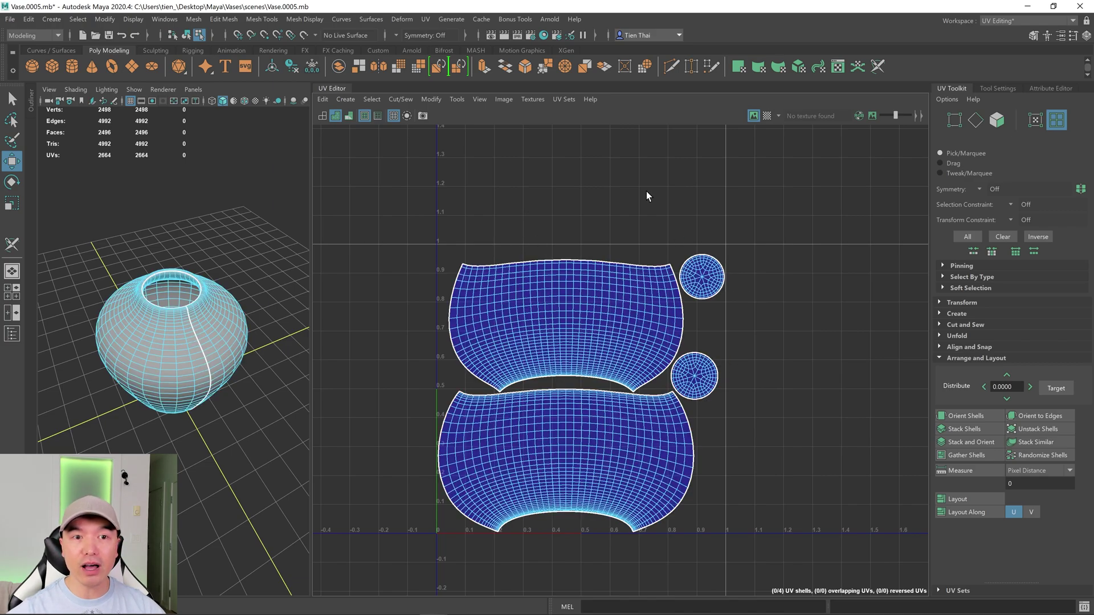
pyautogui.click(599, 438)
pyautogui.click(505, 276)
pyautogui.click(457, 216)
pyautogui.click(647, 354)
pyautogui.click(443, 215)
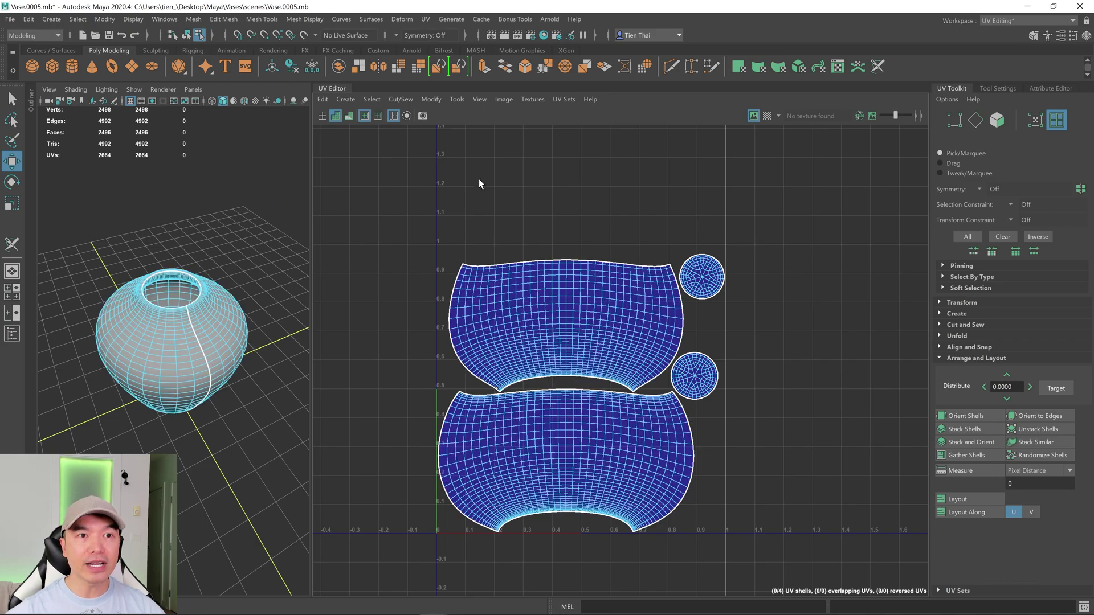
# - Show UV distortion shading, tumble the vase to check stretching, then switch distortion off
pyautogui.click(430, 98)
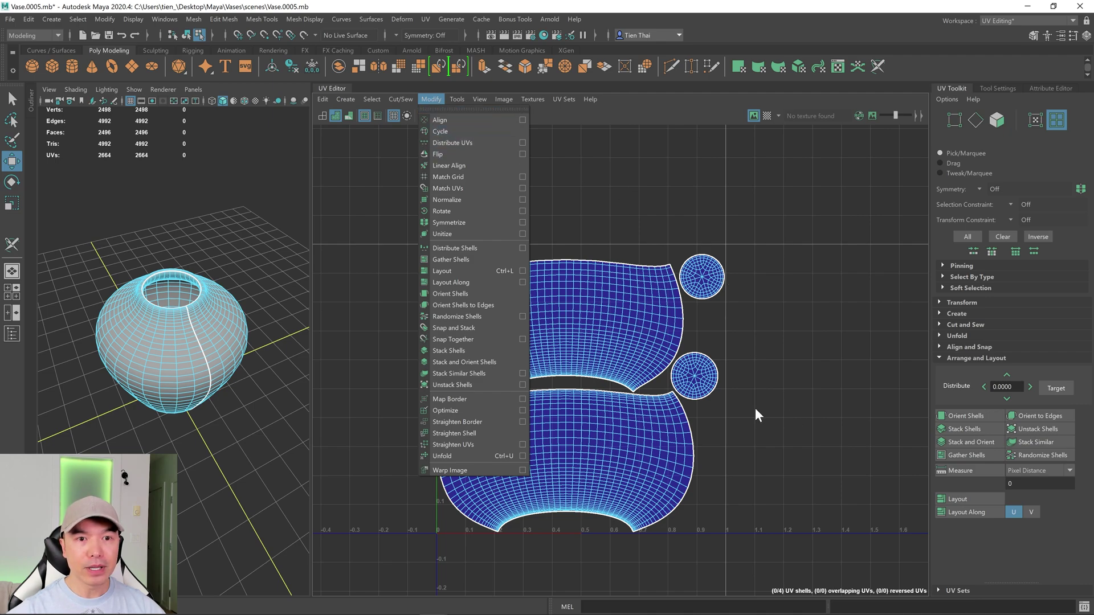
pyautogui.click(640, 193)
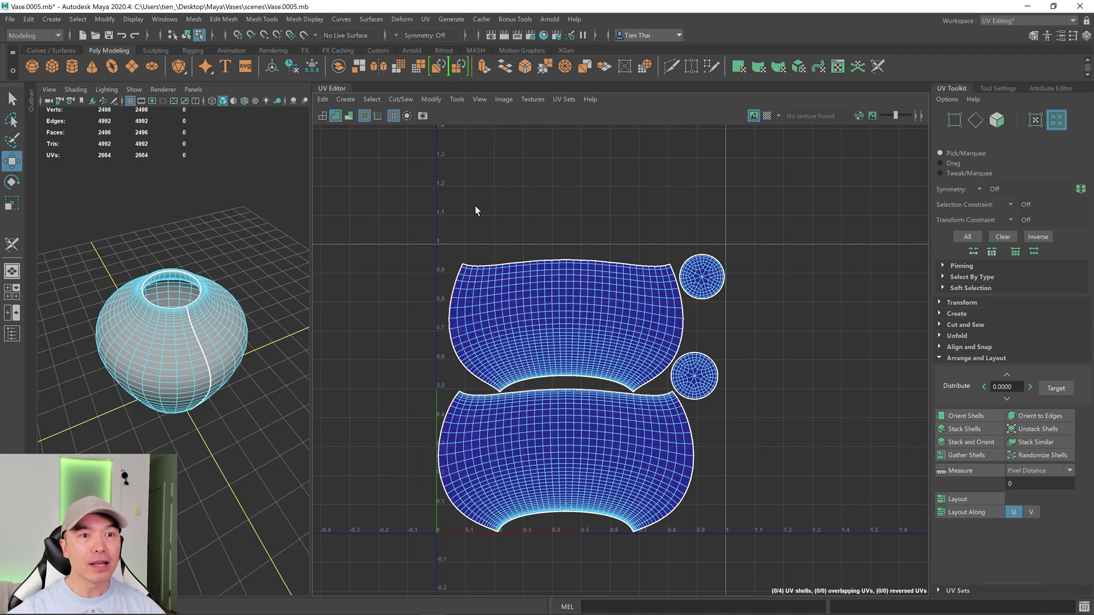
pyautogui.click(348, 116)
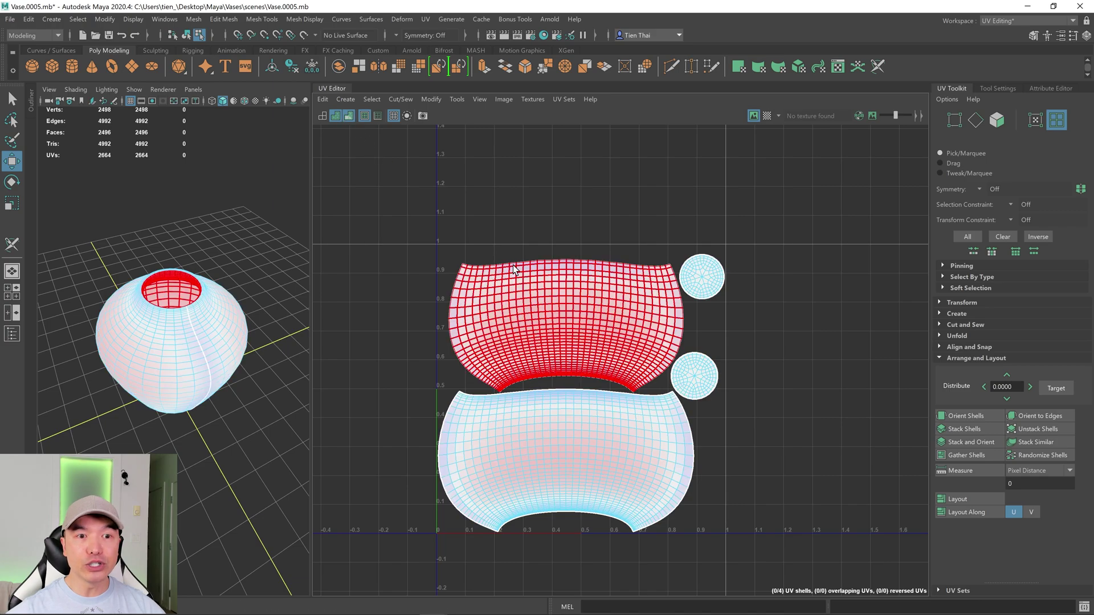
pyautogui.keyDown('alt'); pyautogui.moveTo(278, 298); pyautogui.dragTo(306, 314); pyautogui.keyUp('alt')
pyautogui.scroll(5, 258, 329)
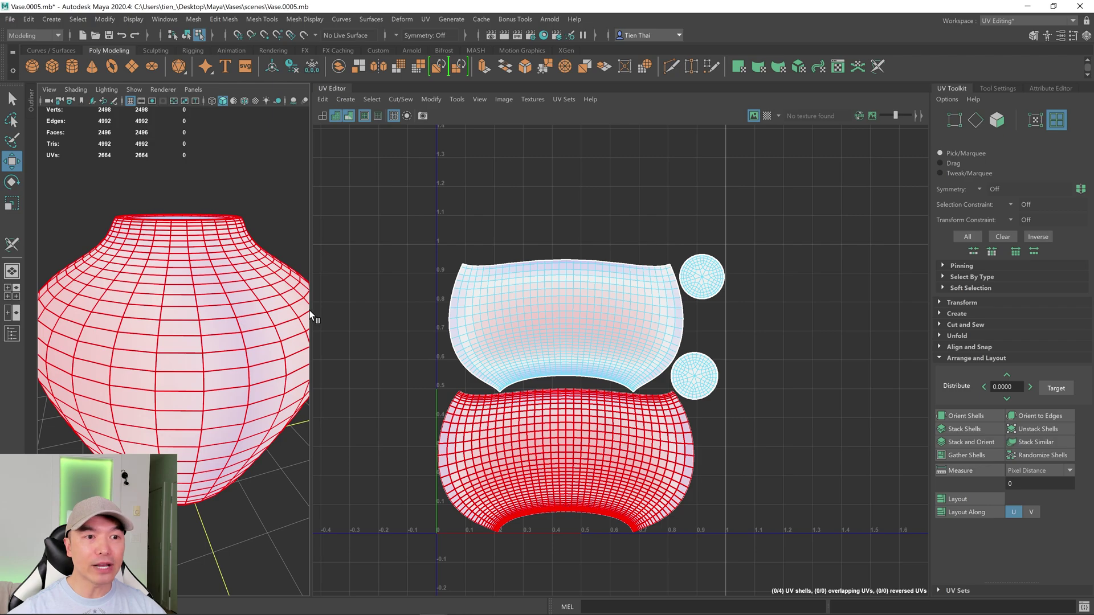
pyautogui.moveTo(311, 314); pyautogui.dragTo(381, 305)
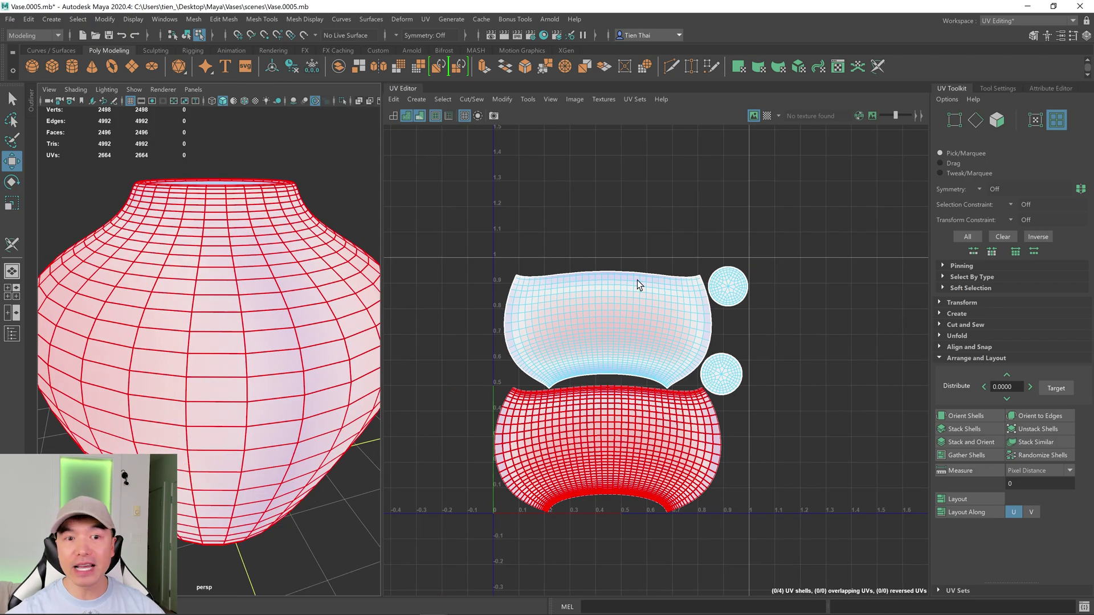
pyautogui.scroll(-4, 270, 301)
pyautogui.keyDown('alt'); pyautogui.moveTo(270, 301); pyautogui.dragTo(195, 363); pyautogui.keyUp('alt')
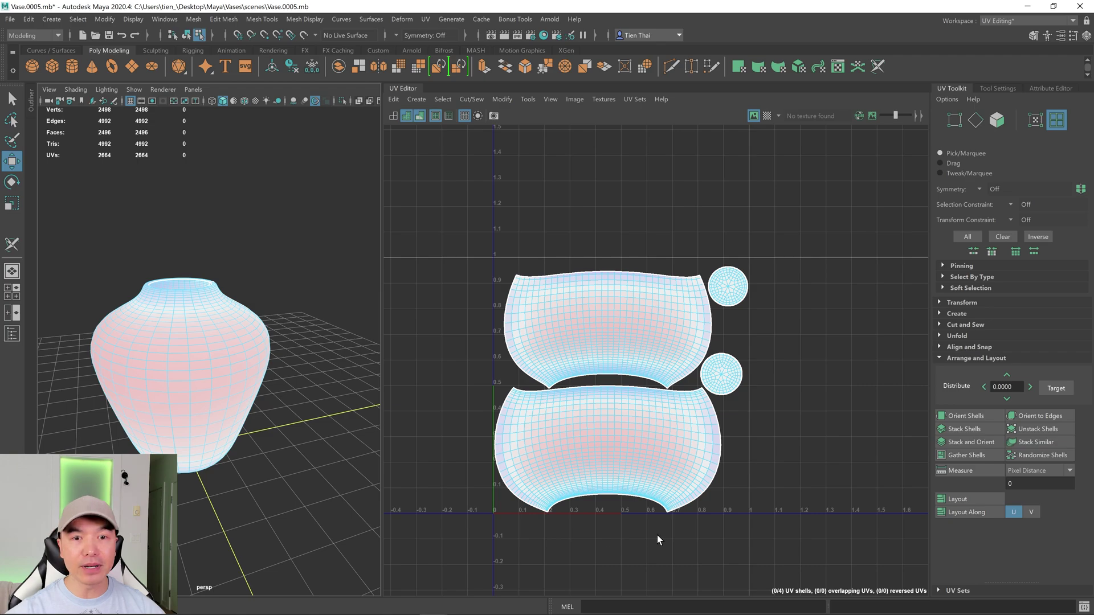
pyautogui.click(419, 116)
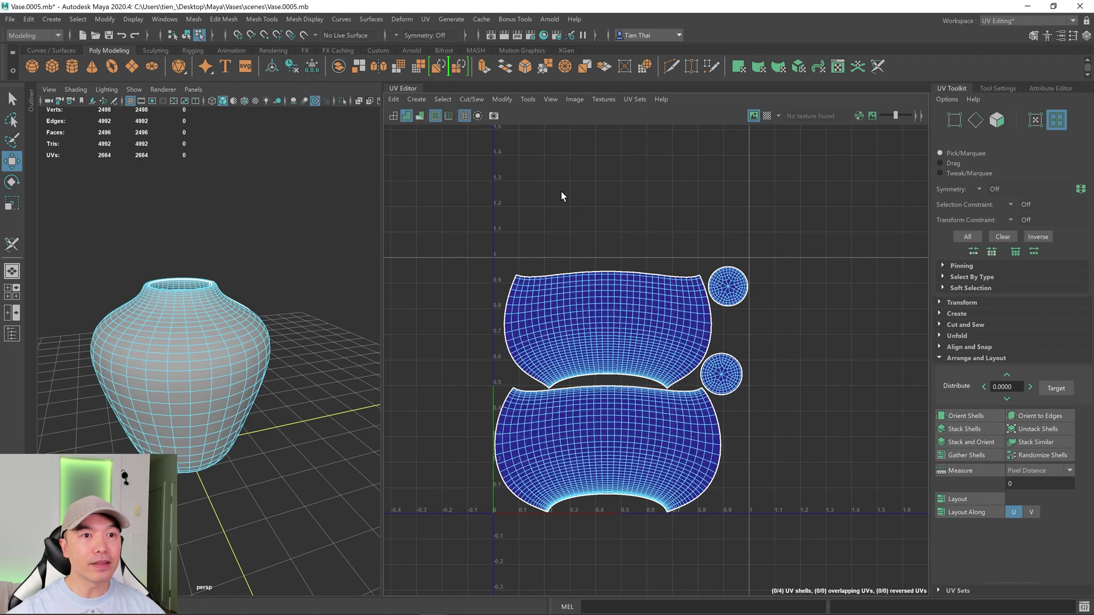
pyautogui.click(767, 116)
pyautogui.keyDown('alt'); pyautogui.moveTo(157, 320); pyautogui.dragTo(218, 326); pyautogui.keyUp('alt')
pyautogui.scroll(5, 211, 329)
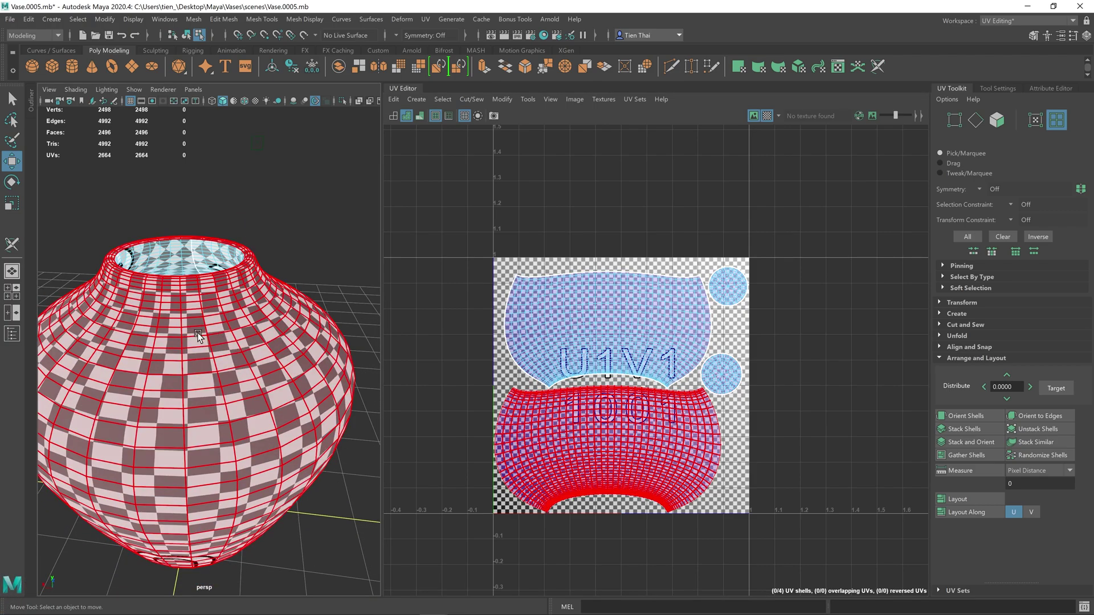
pyautogui.keyDown('alt'); pyautogui.moveTo(204, 309); pyautogui.dragTo(258, 377); pyautogui.keyUp('alt')
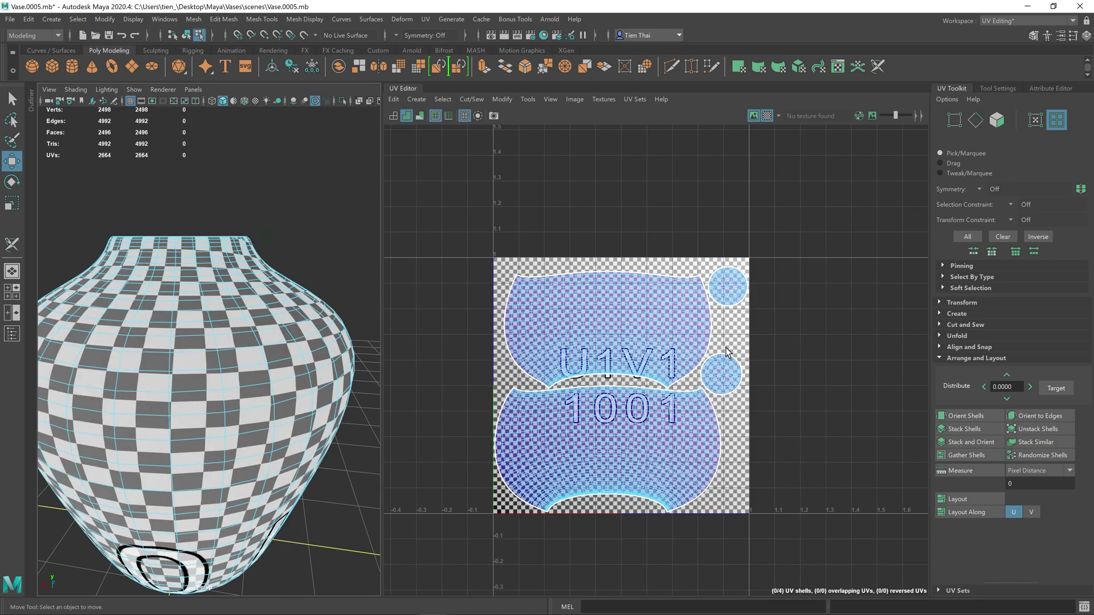
pyautogui.scroll(5, 257, 274)
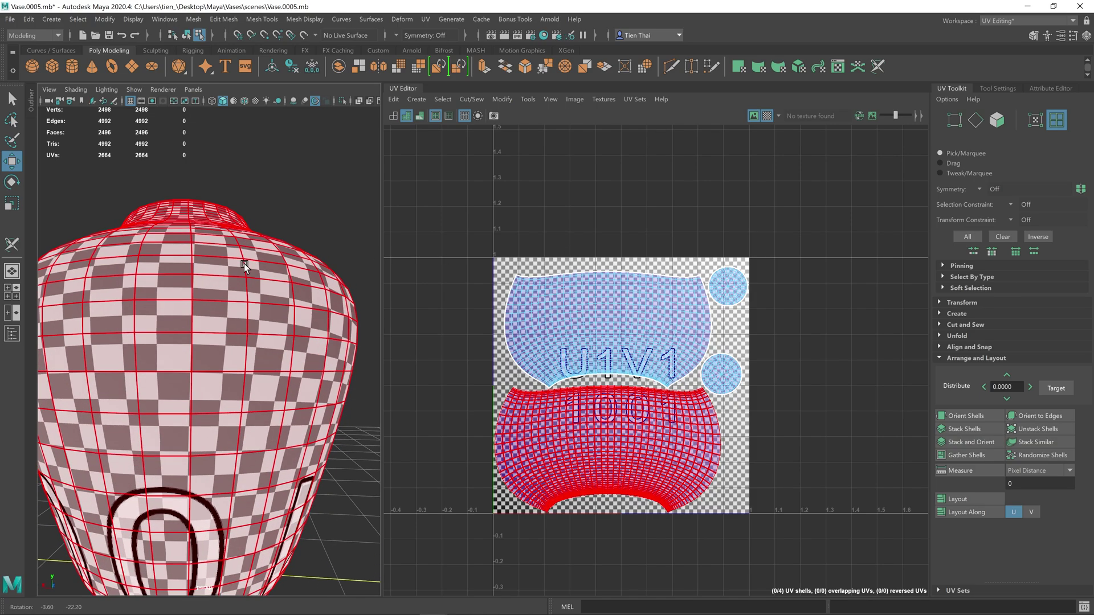
pyautogui.scroll(-5, 257, 274)
pyautogui.keyDown('alt'); pyautogui.moveTo(257, 273); pyautogui.dragTo(264, 371); pyautogui.keyUp('alt')
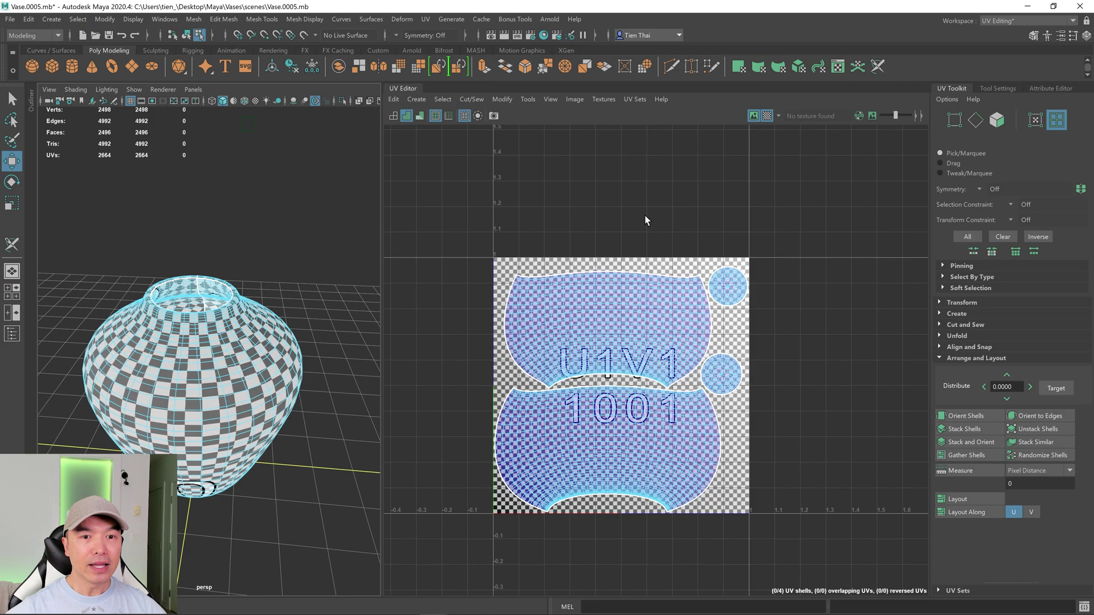
pyautogui.click(767, 115)
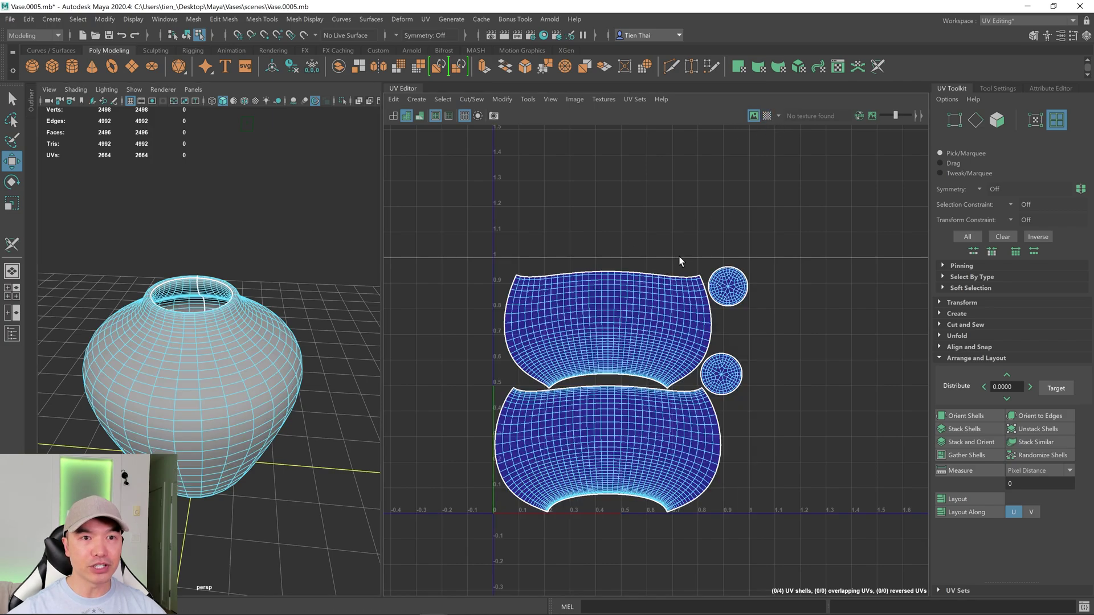
pyautogui.keyDown('alt'); pyautogui.moveTo(199, 299); pyautogui.dragTo(228, 316); pyautogui.keyUp('alt')
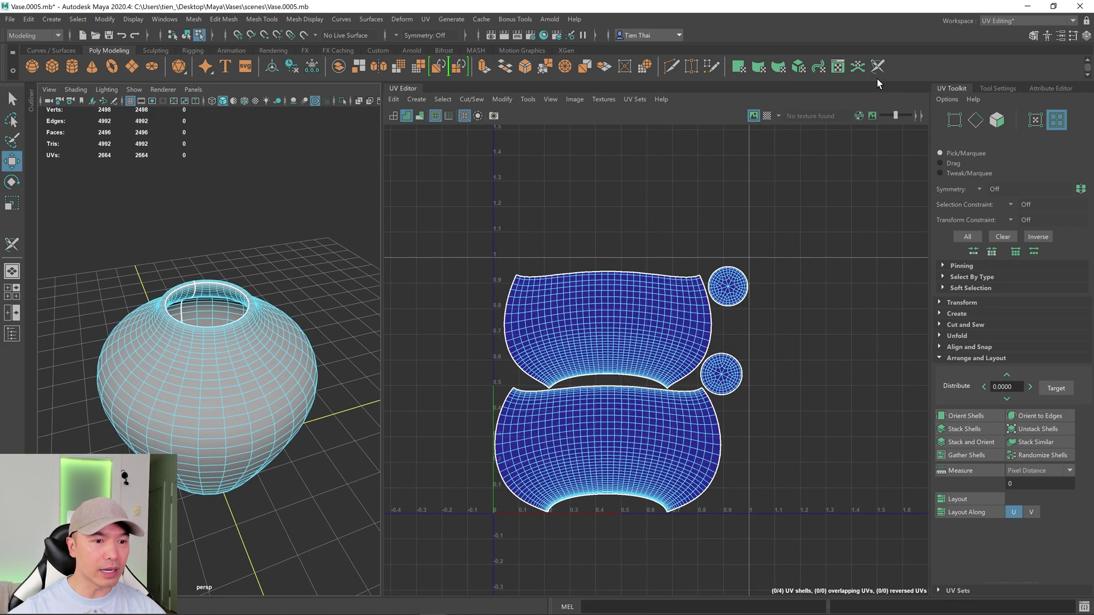
# - Switch to the DD Modeling workspace and select the vase in the single perspective view
pyautogui.click(1006, 22)
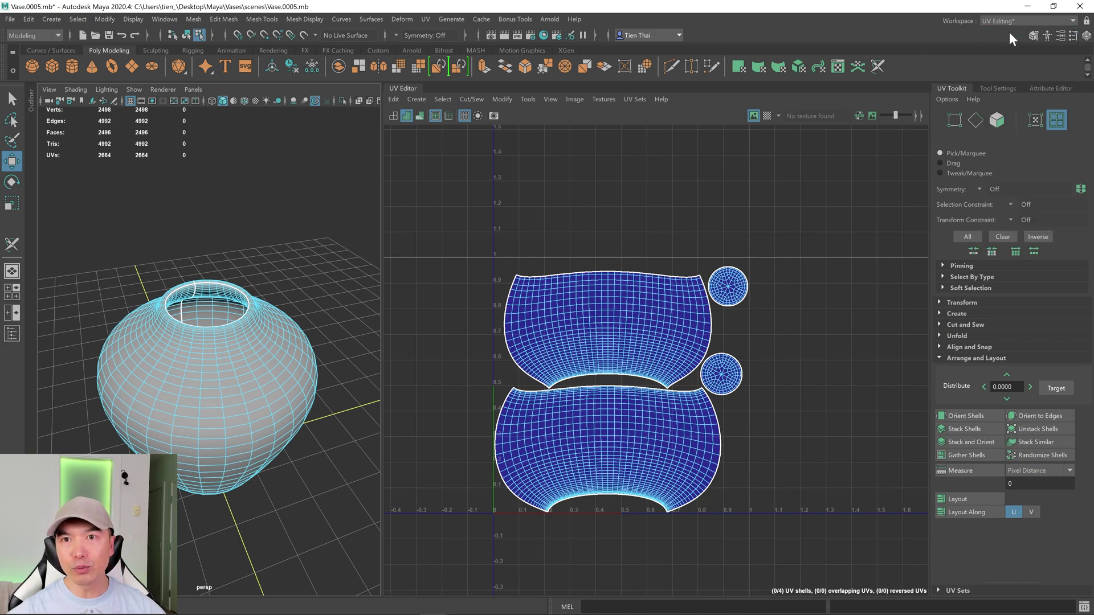
pyautogui.click(1010, 33)
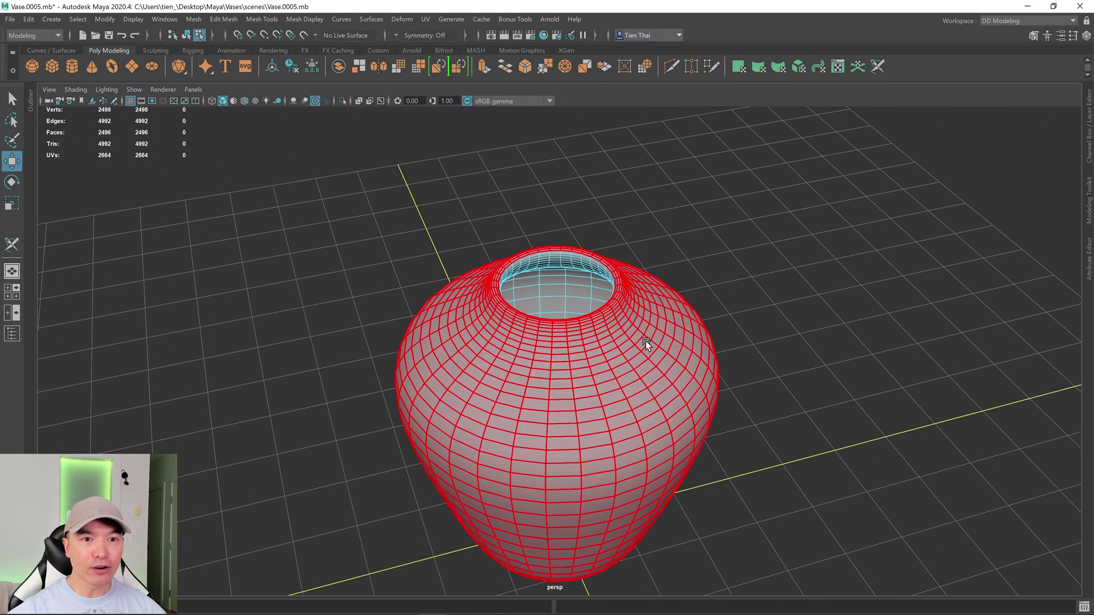
pyautogui.keyDown('alt'); pyautogui.moveTo(645, 341); pyautogui.dragTo(567, 276); pyautogui.keyUp('alt')
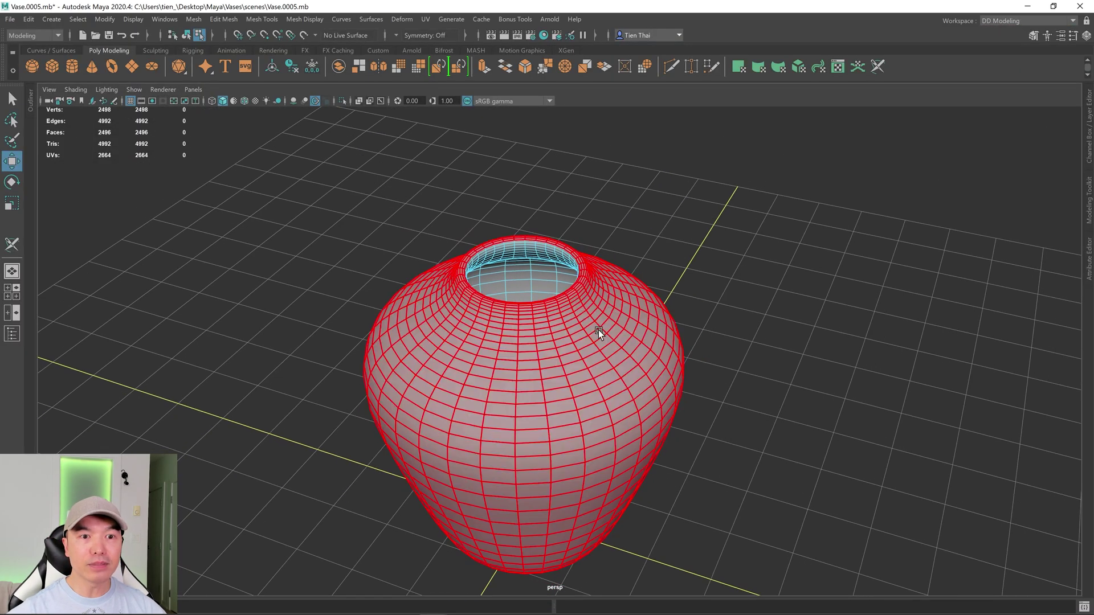
pyautogui.press('q')
pyautogui.click(629, 242)
pyautogui.keyDown('alt'); pyautogui.moveTo(630, 242); pyautogui.dragTo(717, 378); pyautogui.keyUp('alt')
pyautogui.scroll(-5, 756, 365)
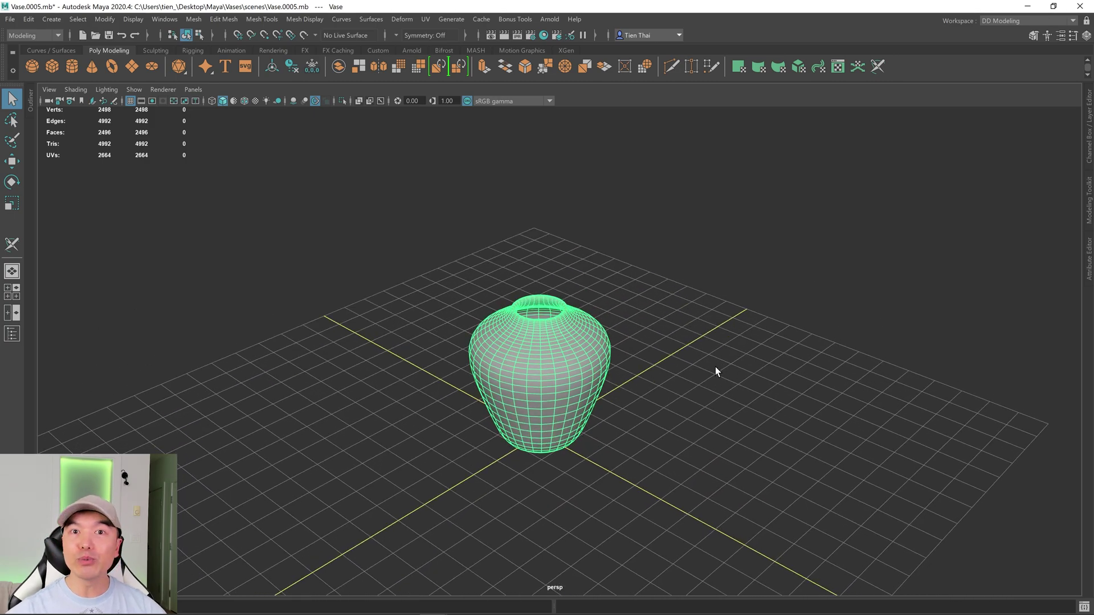